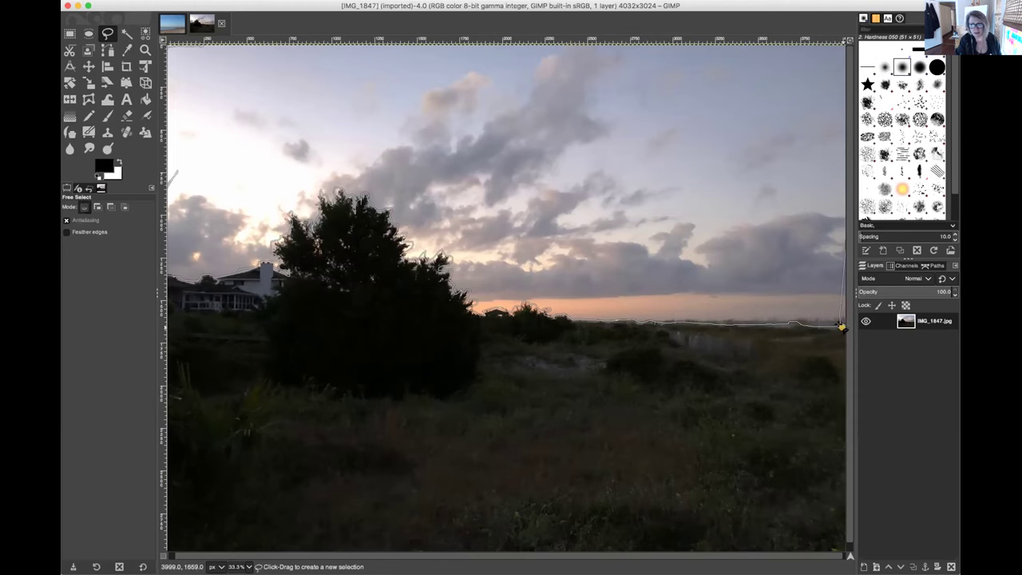
Step: Close and commit the Free Select outline so the sky above the treeline becomes selected
click(842, 326)
double_click(629, 279)
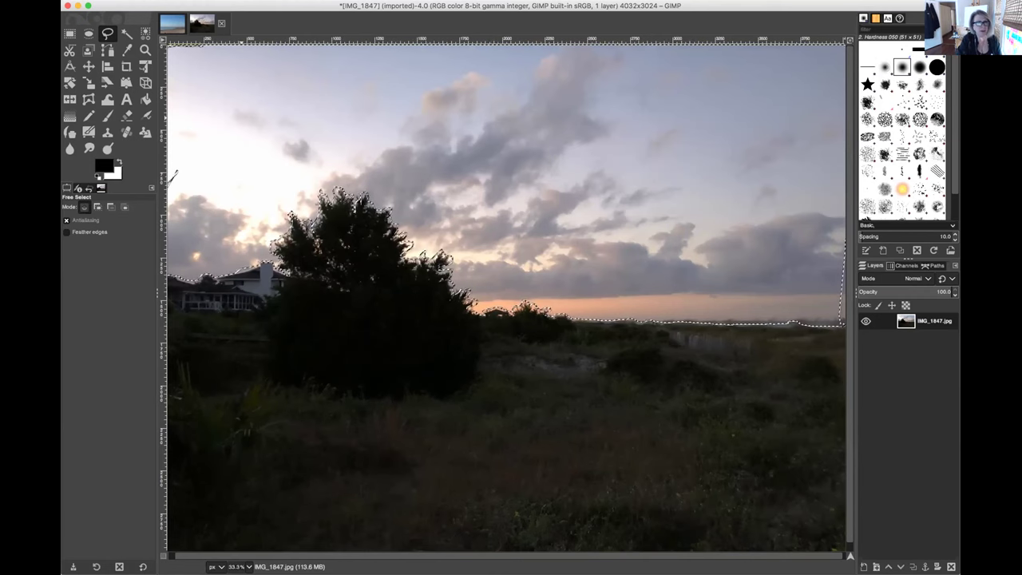
click(147, 0)
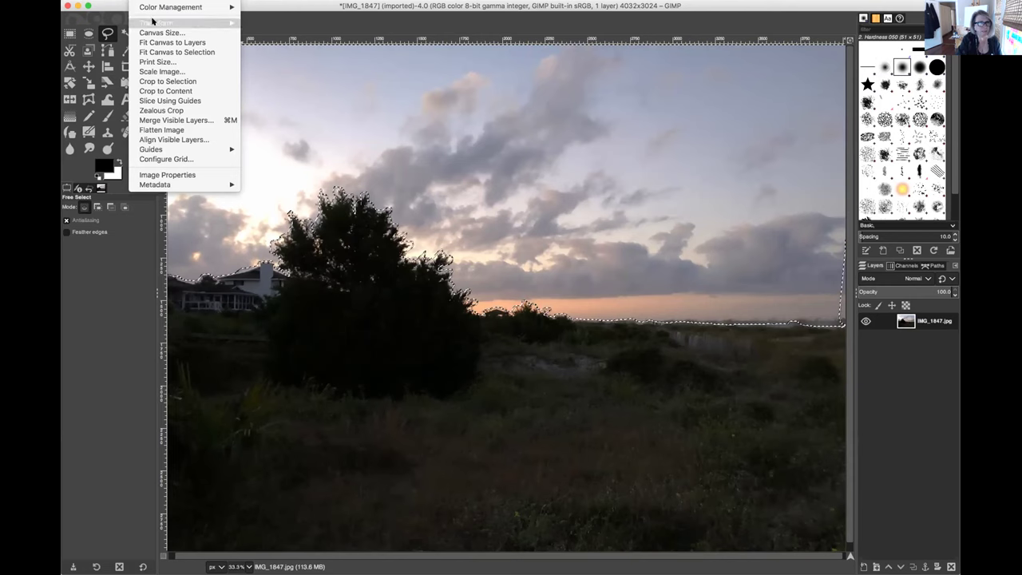
Step: Bring up Colors > Levels for the selected sky of IMG_1847
mouse_move(152, 23)
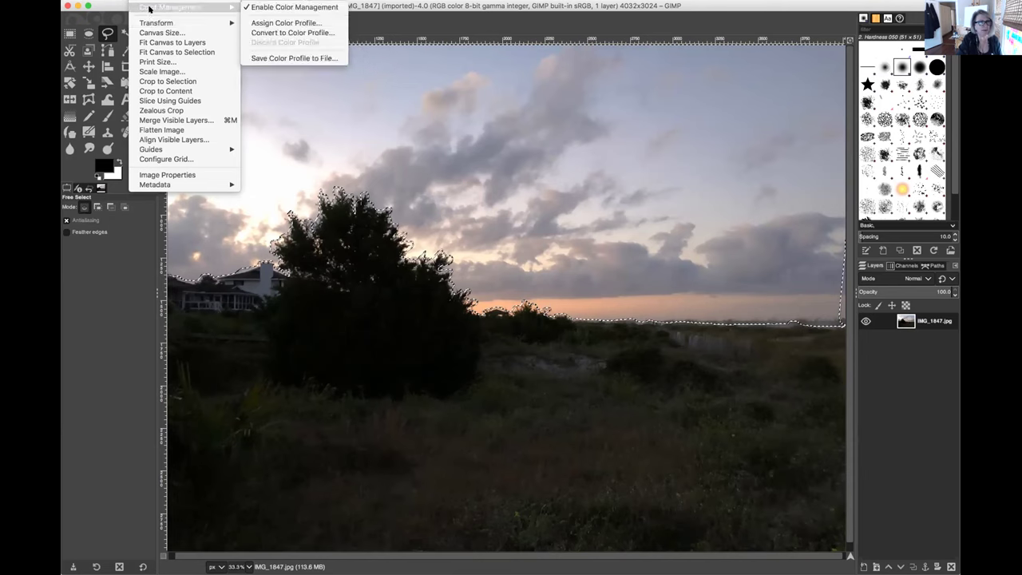
mouse_move(199, 0)
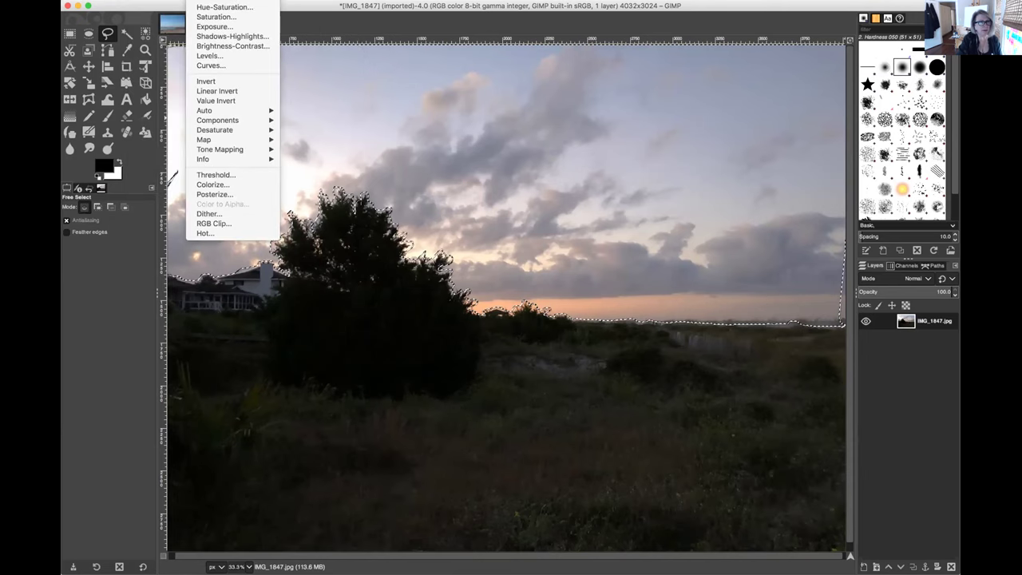
click(211, 55)
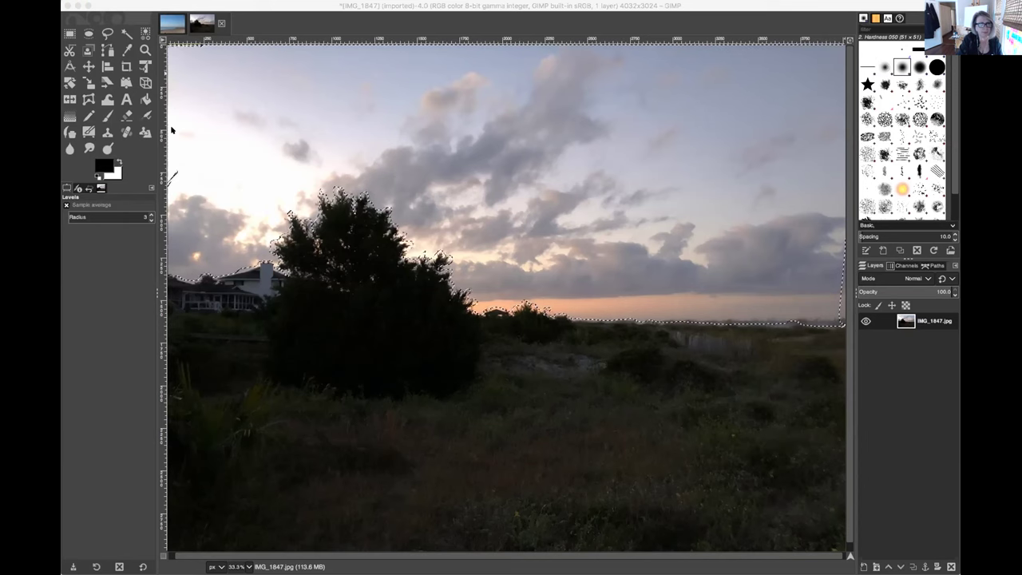
Step: Apply a darker Levels setting so the sky's clouds turn deeper blue and more dramatic
key(ctrl+shift+a)
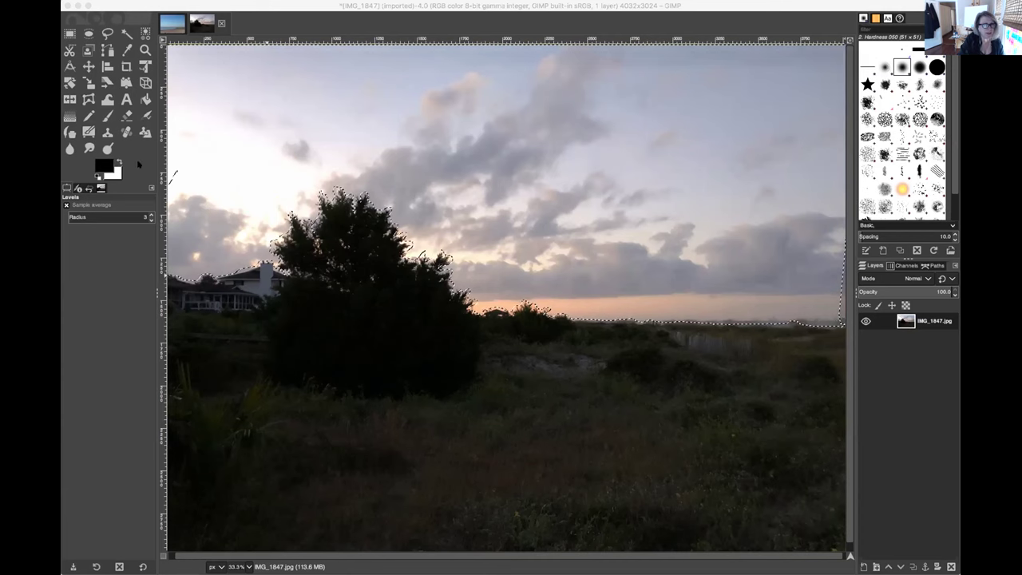
click(199, 163)
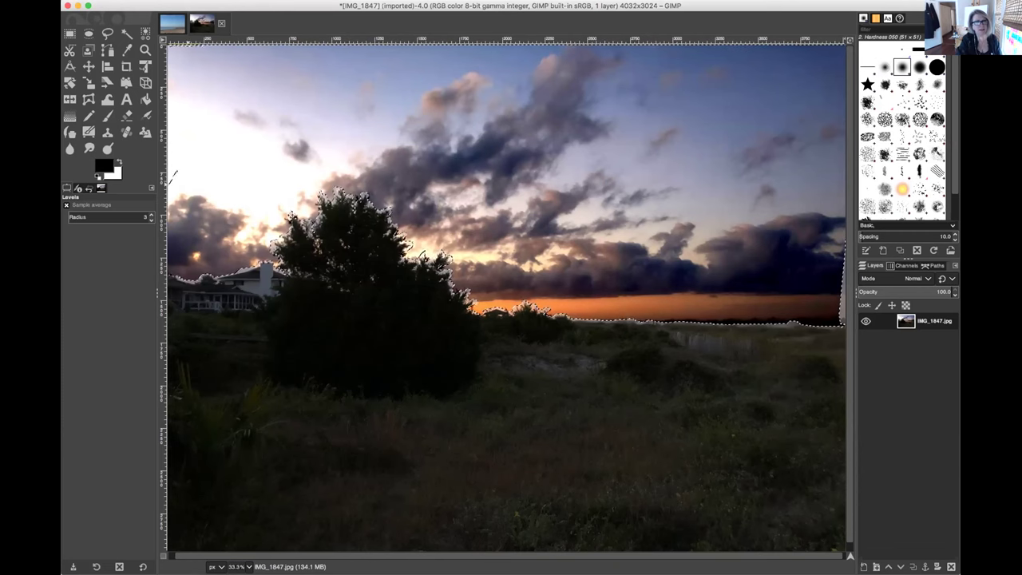
Step: Invert the sky selection so the dark foreground grass and trees are selected
click(146, 0)
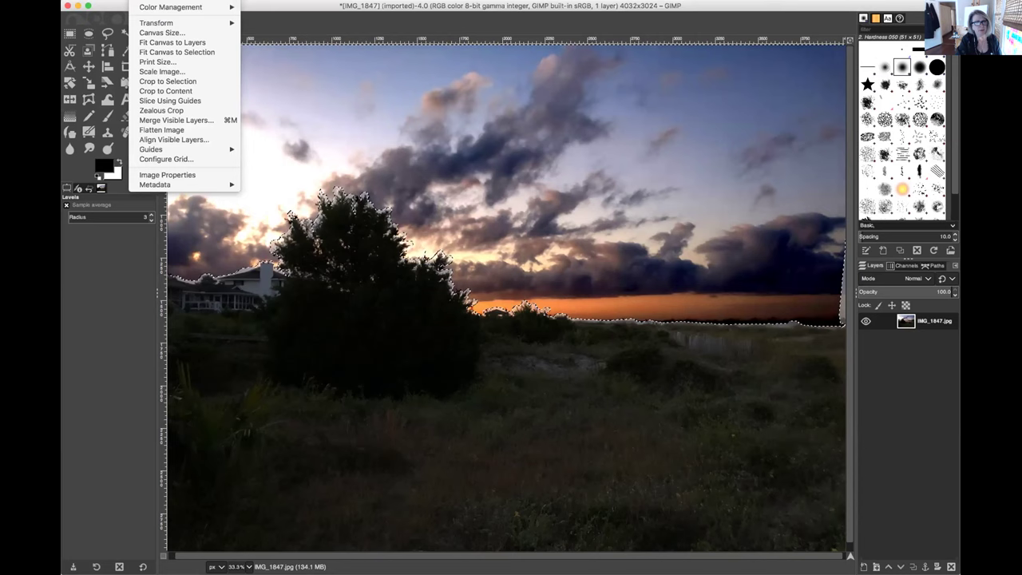
mouse_move(89, 0)
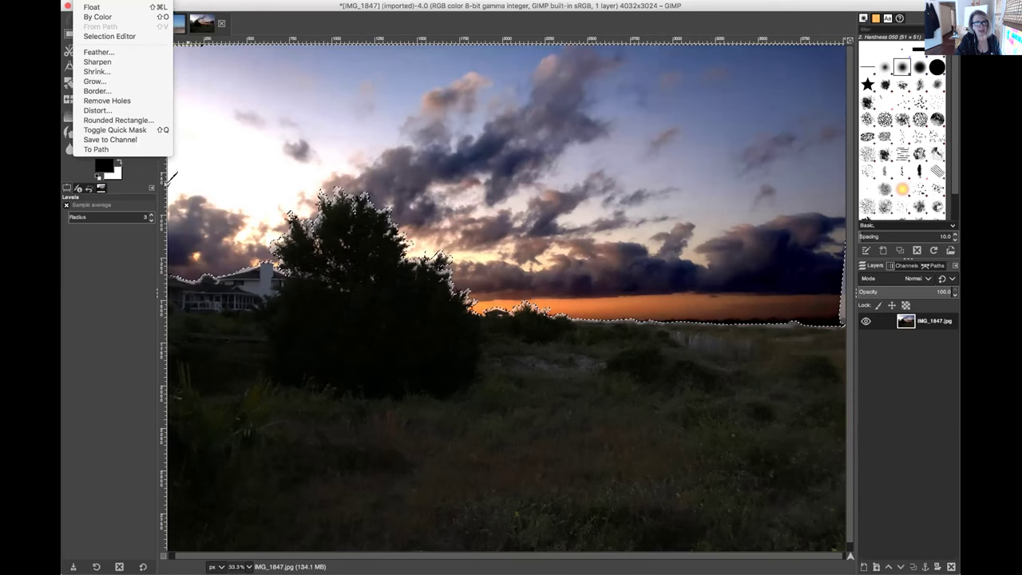
key(Escape)
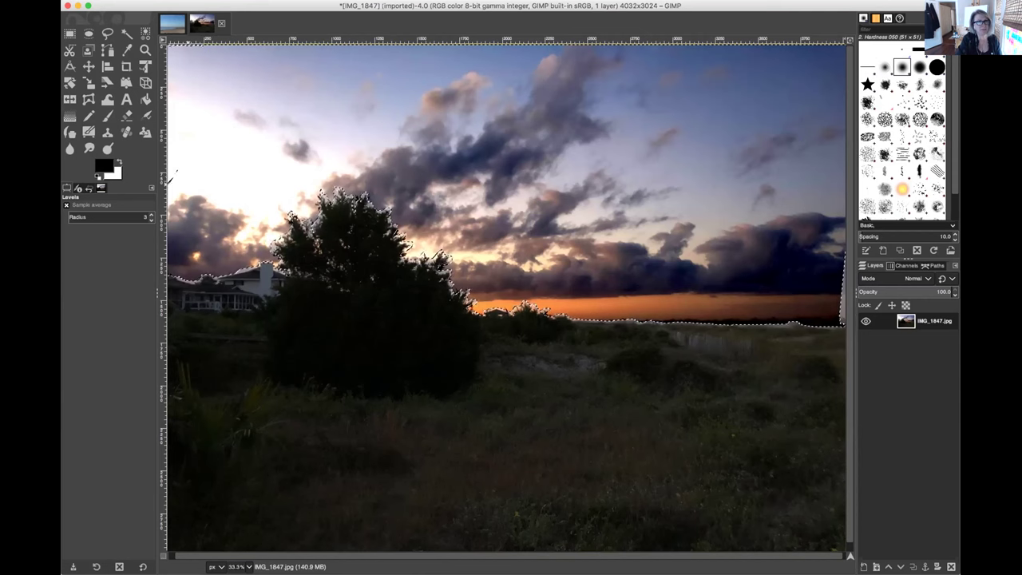
Step: Brighten the foreground with Levels, then undo the overly strong result
click(209, 0)
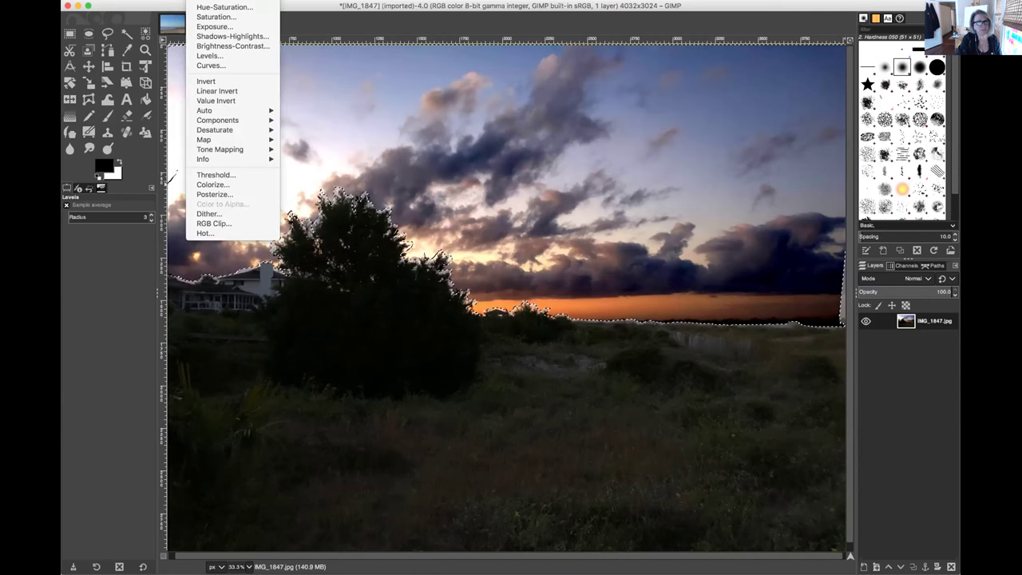
click(209, 56)
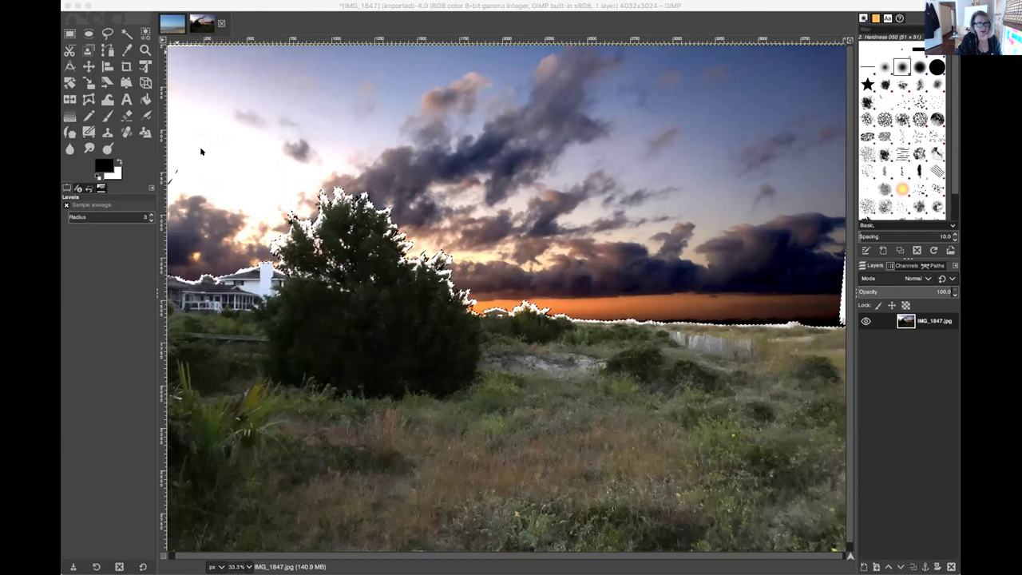
key(ctrl+z)
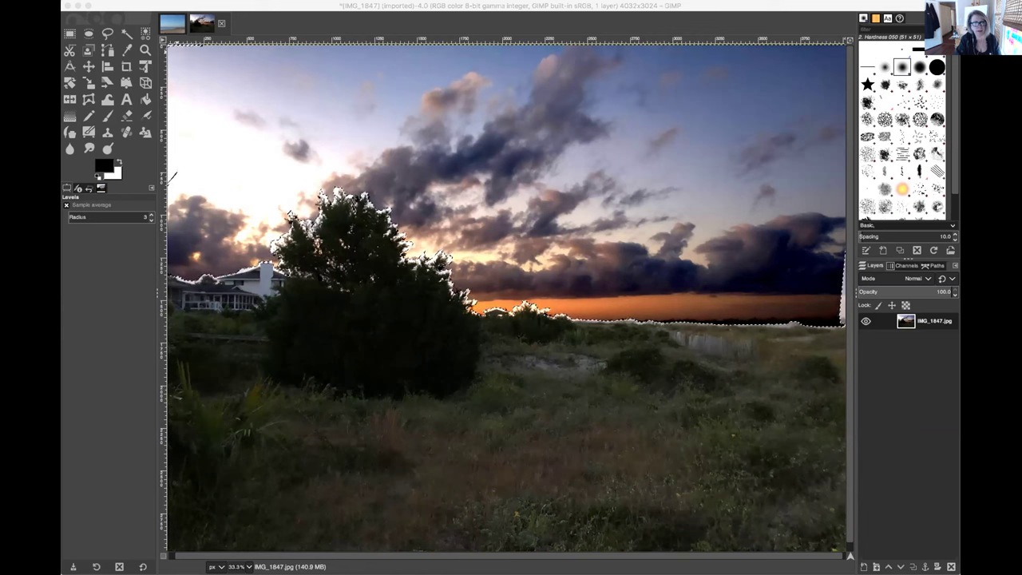
Step: Return to the image window with the foreground grass and dunes still selected
click(325, 276)
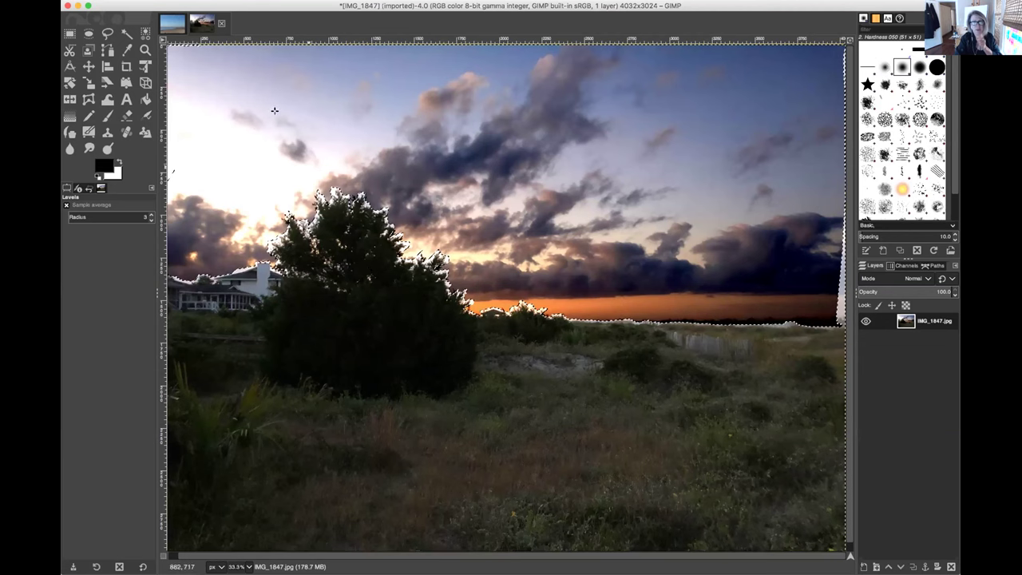
Step: Save the sky-corrected photo under the new name IMG_1847corrected.xcf
click(80, 0)
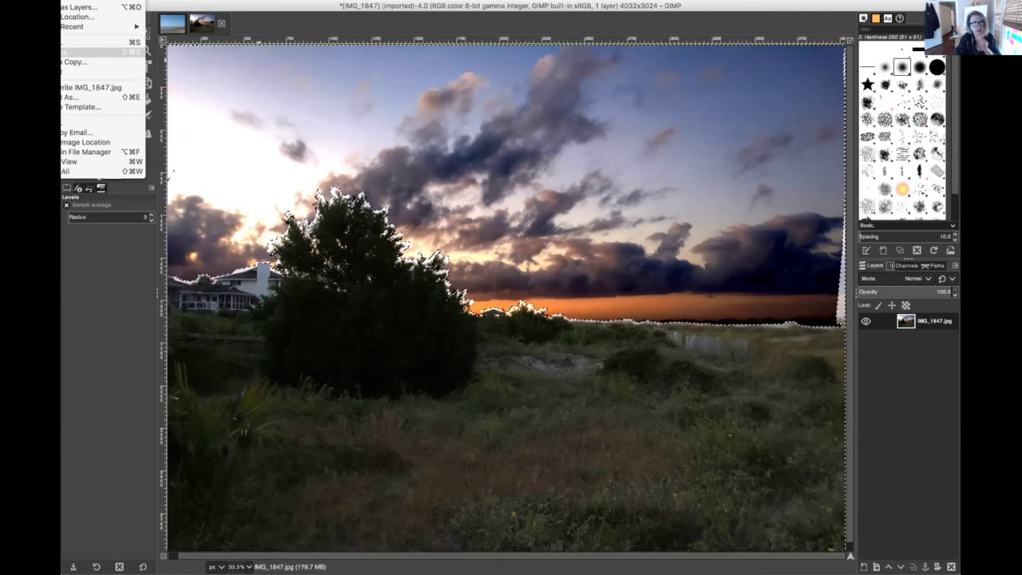
click(87, 51)
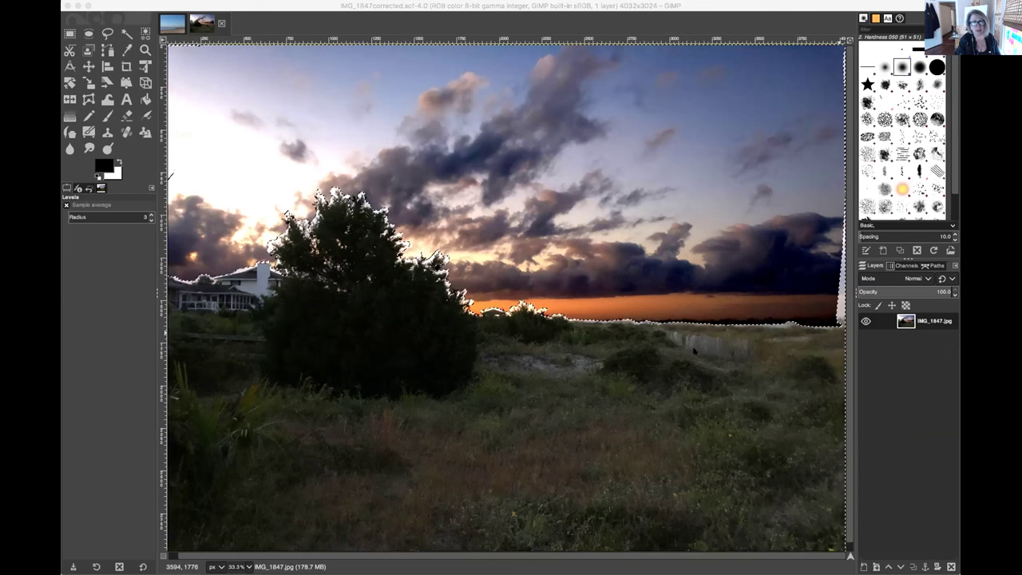
click(605, 360)
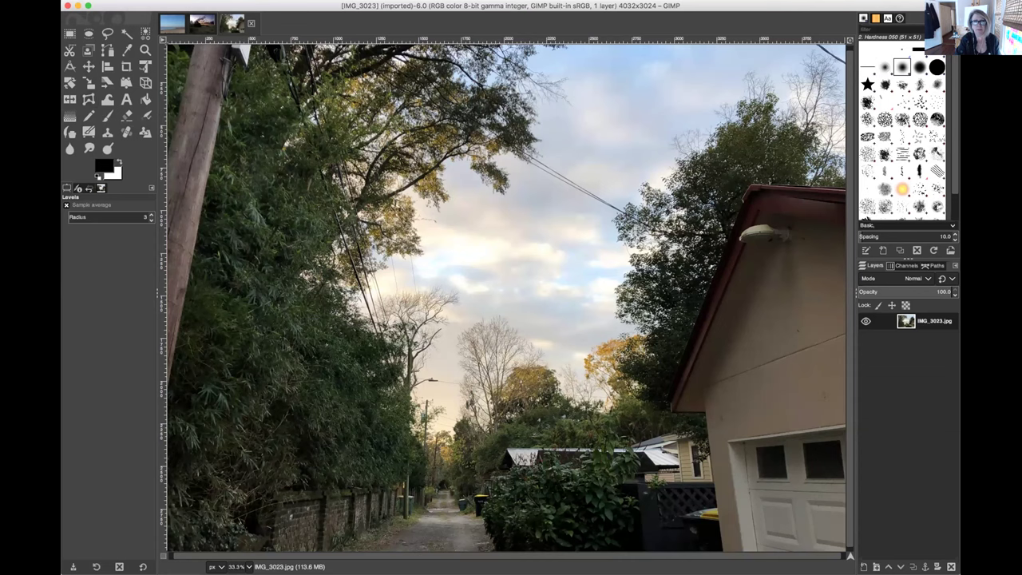
drag(237, 55, 182, 267)
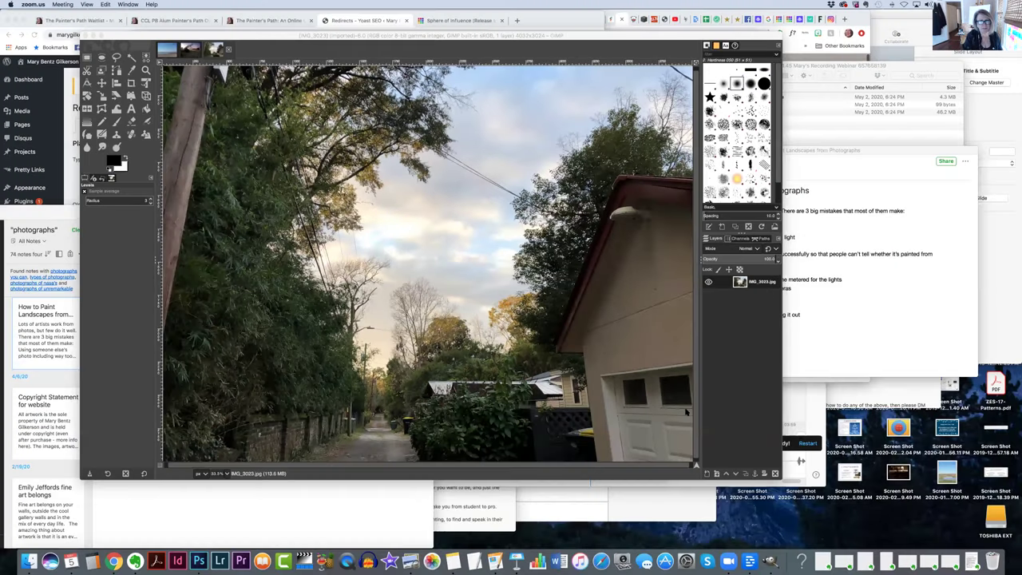
Step: Bring the GIMP window forward and select all of the IMG_3023 alley photo
click(468, 472)
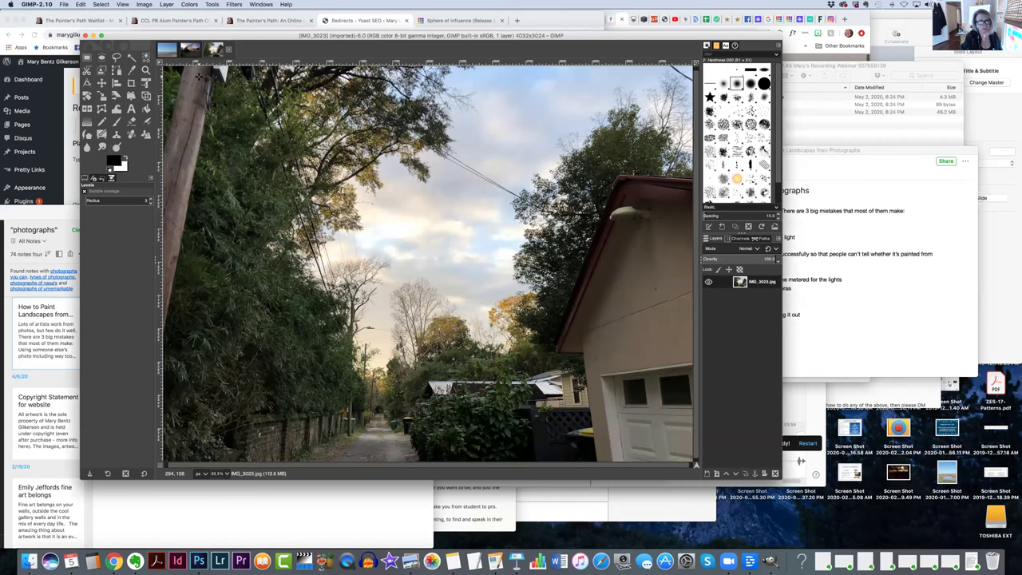
click(96, 5)
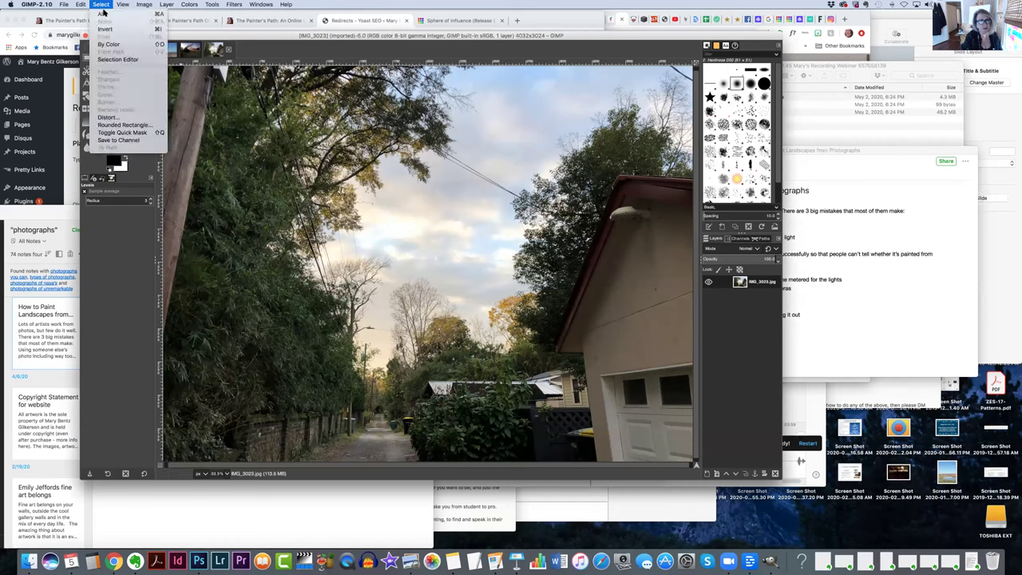
click(100, 14)
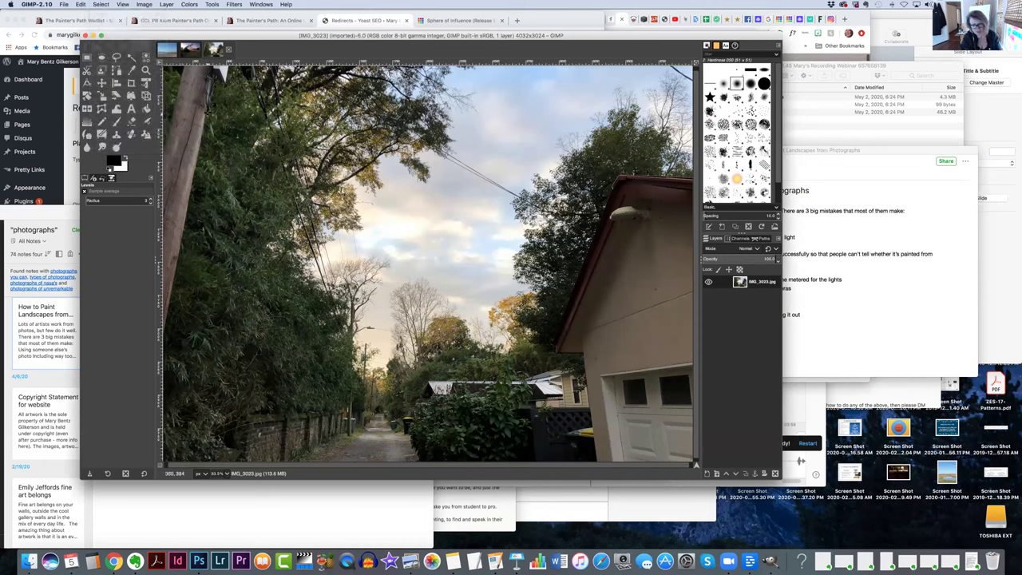
Step: Open the Save Image dialog, then cancel it, leaving the image unsaved
key(super+s)
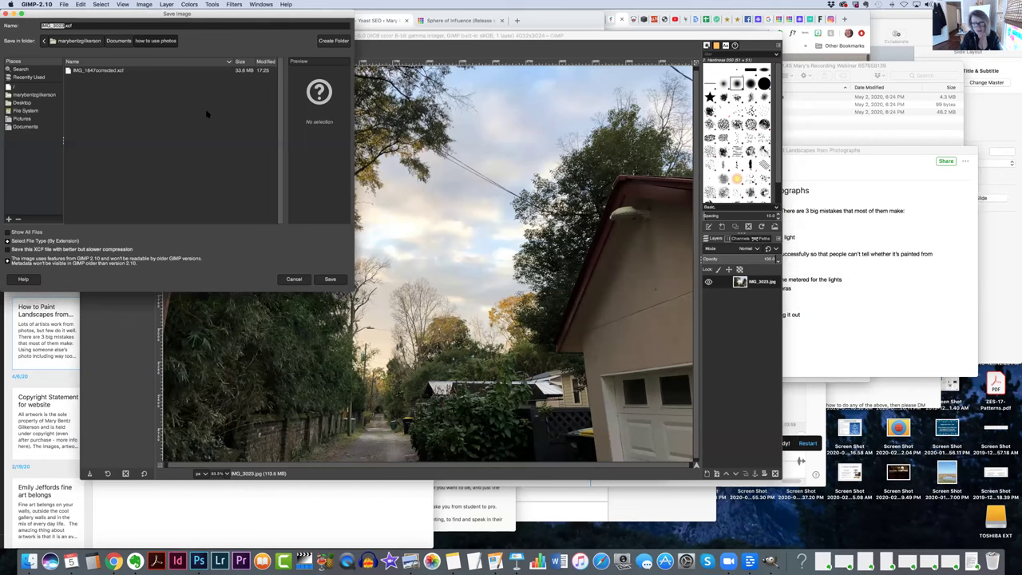
text(I)
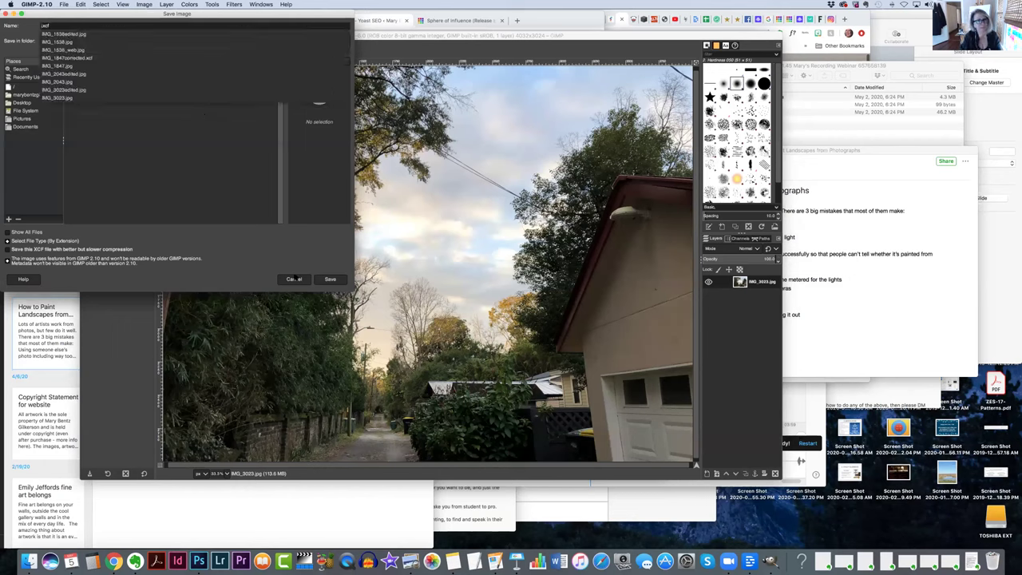
click(294, 280)
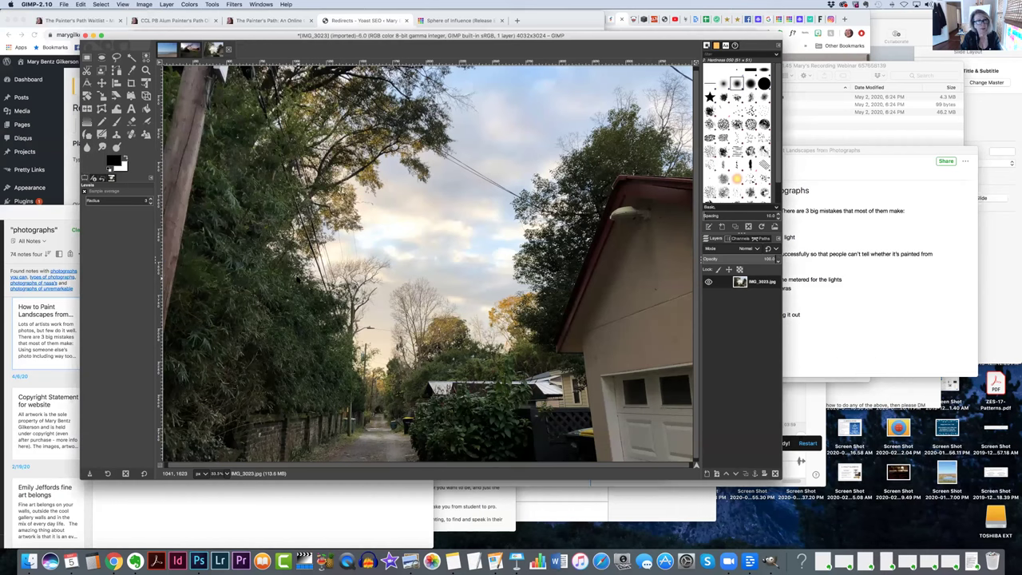
Step: Select the entire IMG_3023 image
click(104, 5)
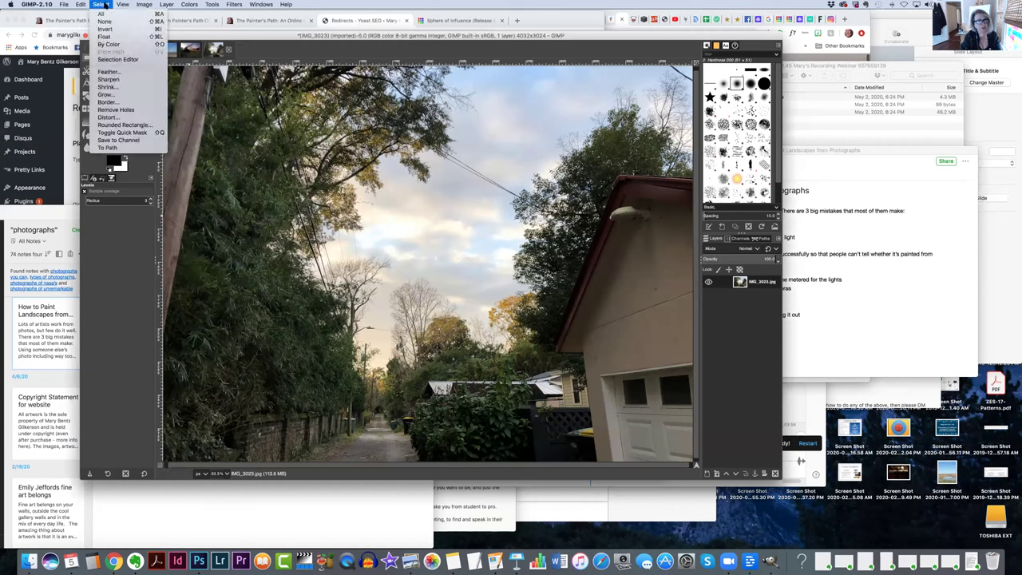
click(98, 14)
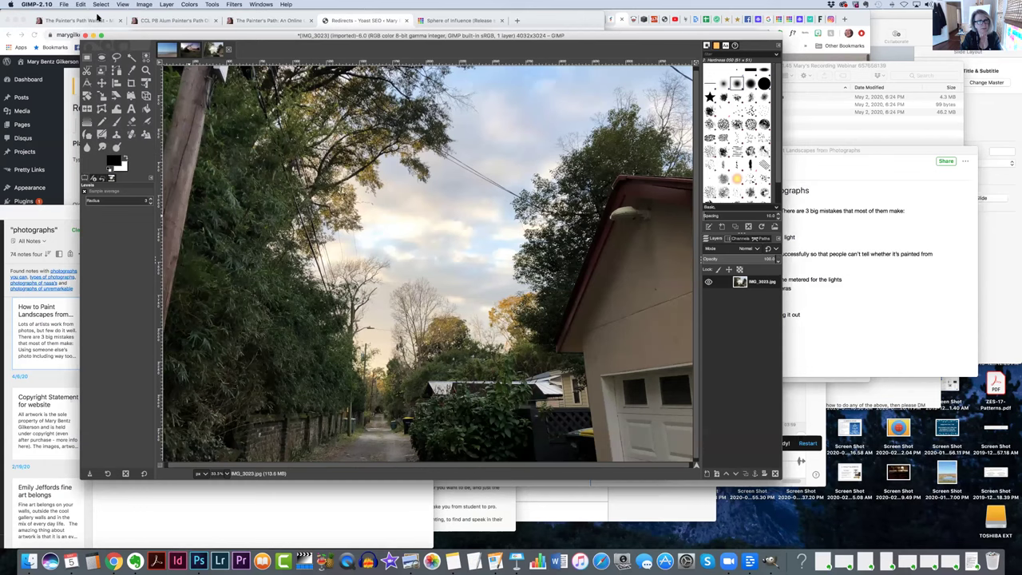
click(197, 140)
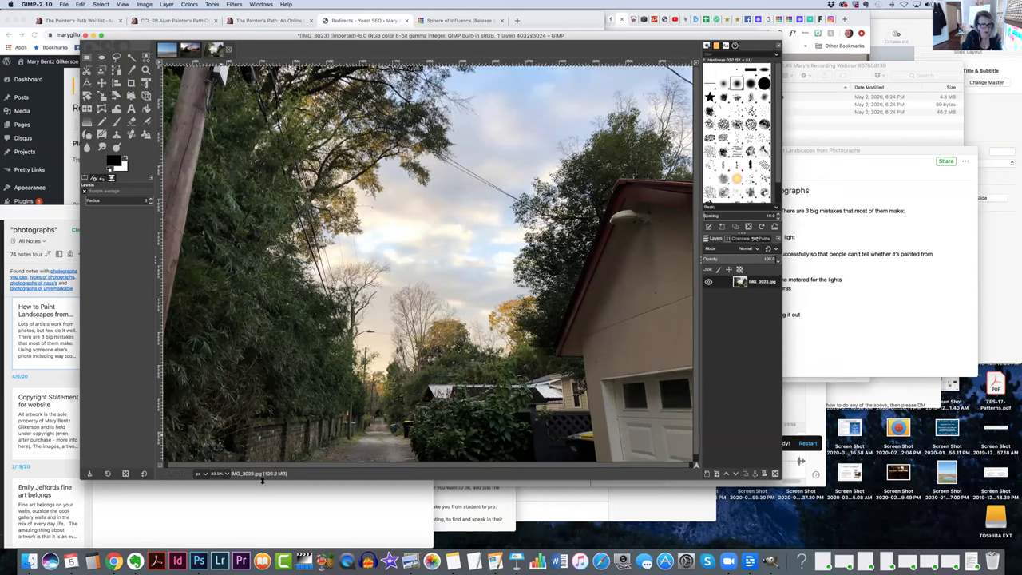
Step: Zoom the view out to 25% so the whole alley photo fits the window
click(228, 475)
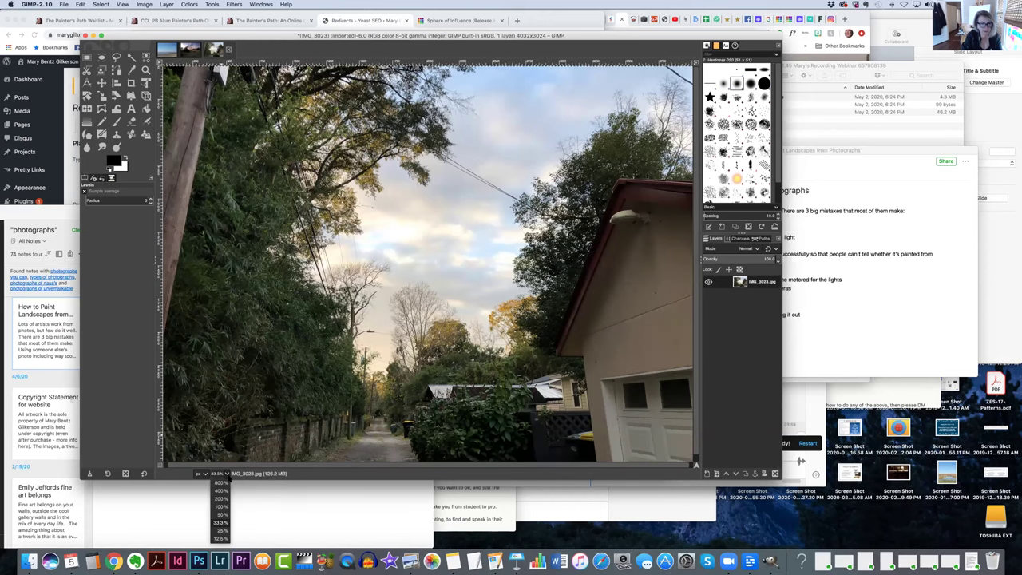
click(223, 530)
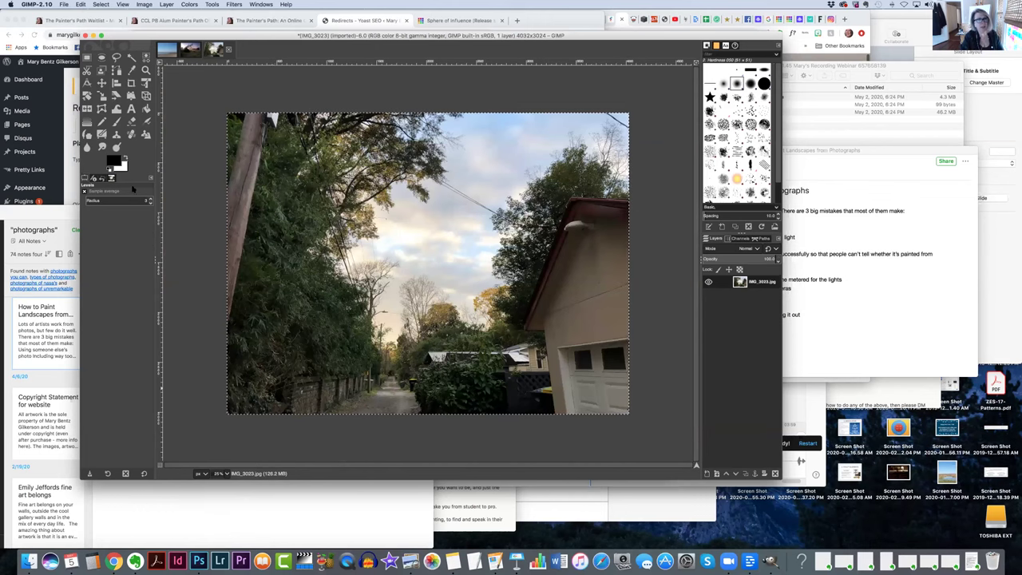
click(82, 5)
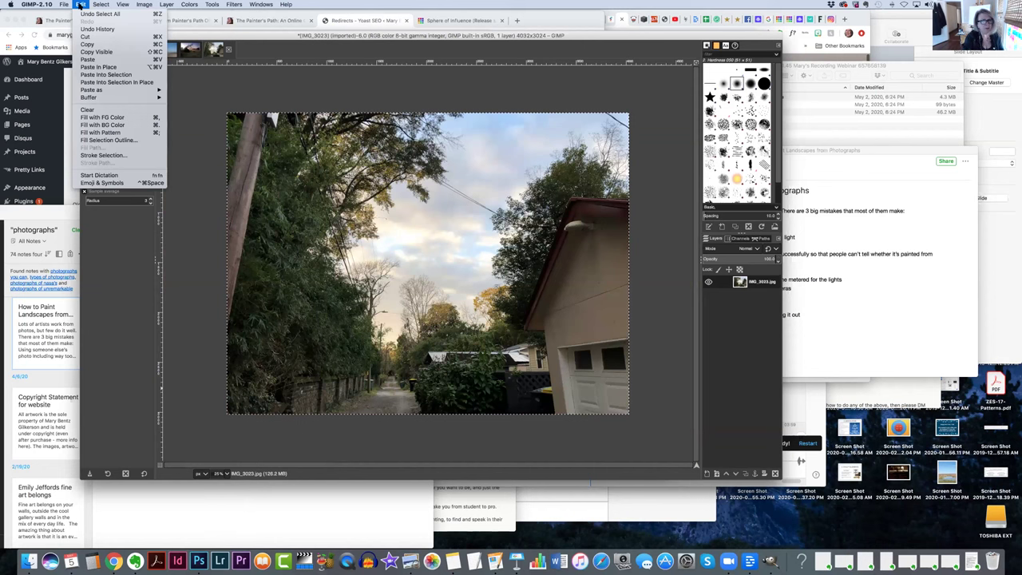
Step: Run Select > Distort on the whole-image selection and confirm with OK
mouse_move(67, 6)
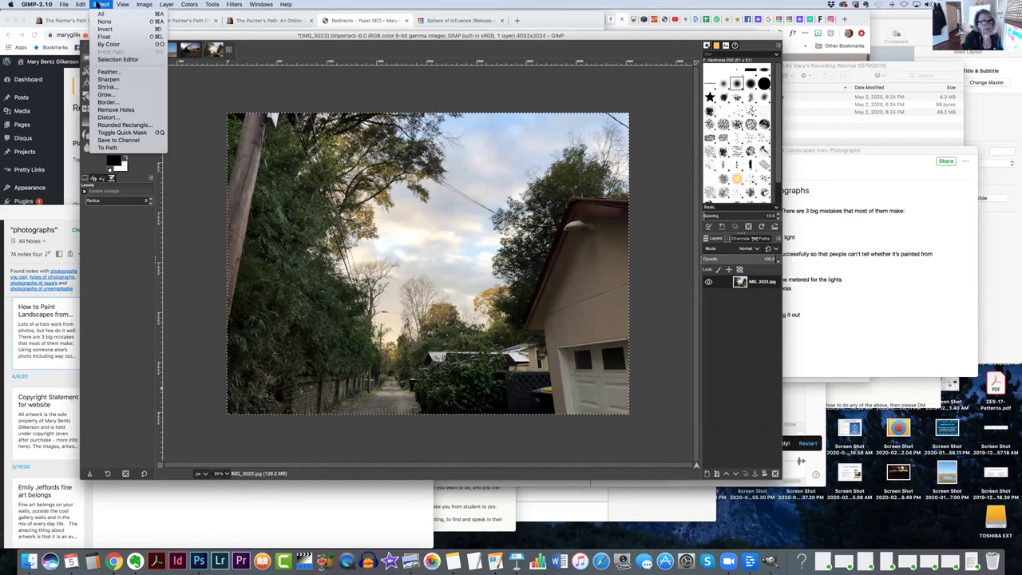
click(109, 118)
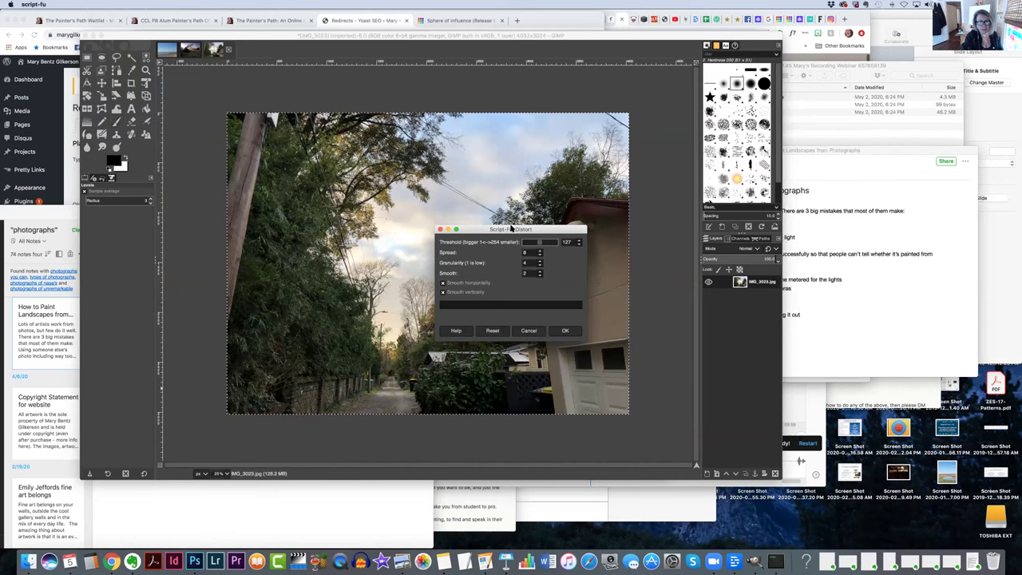
click(564, 330)
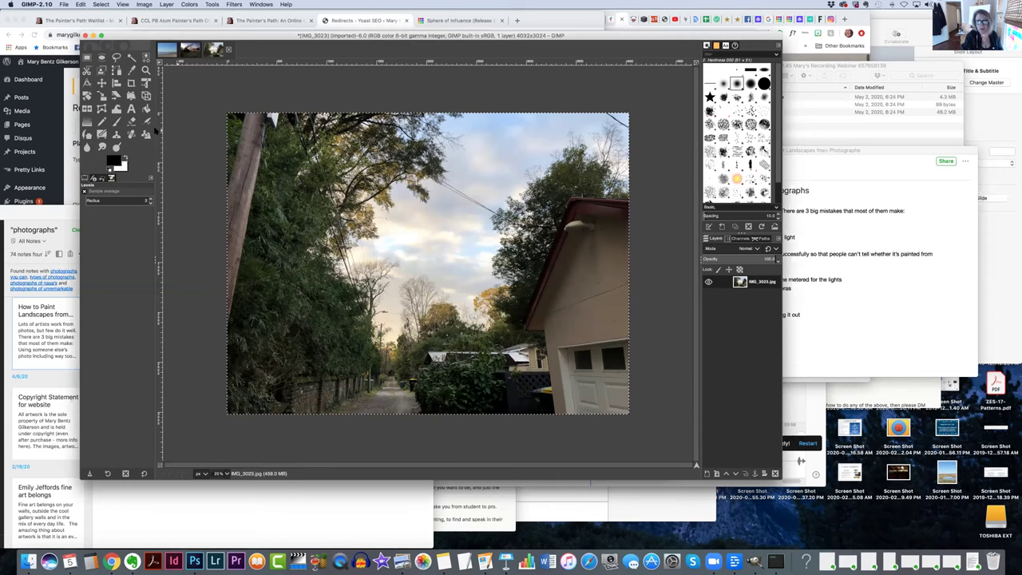
Step: Reopen the Distort dialog, cancel it, and check the Undo Distort entry under Edit
click(100, 4)
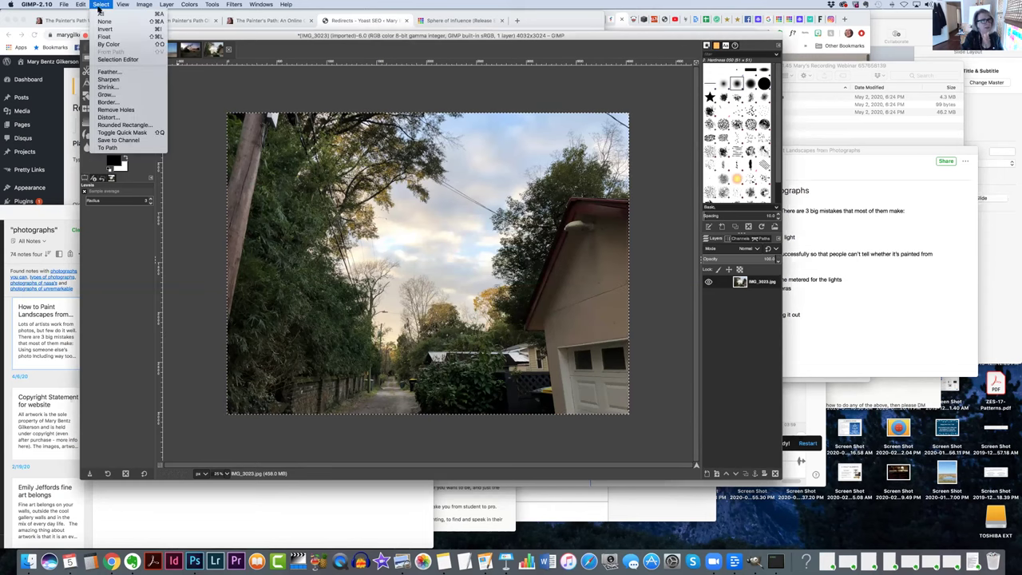
click(104, 117)
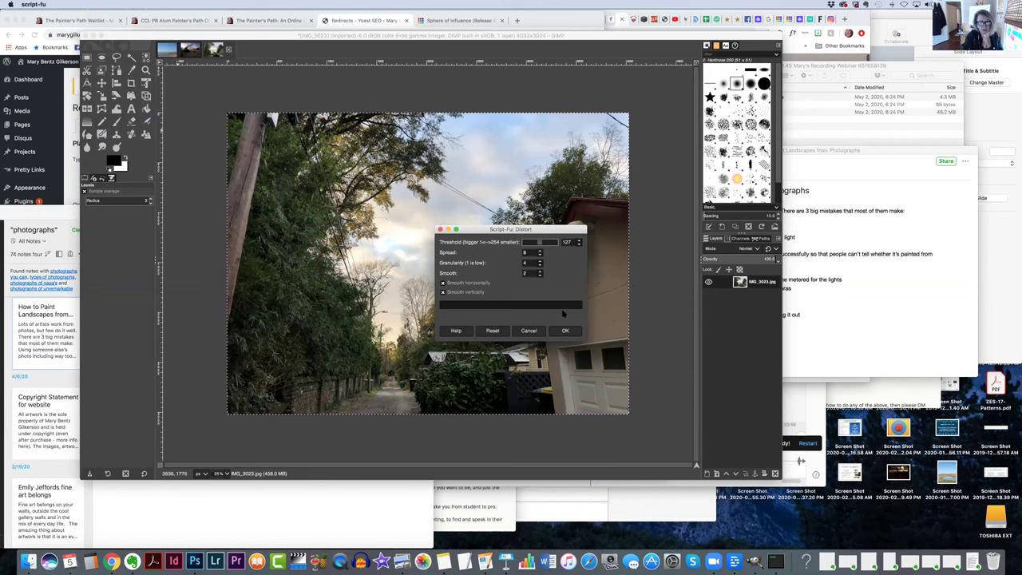
click(530, 331)
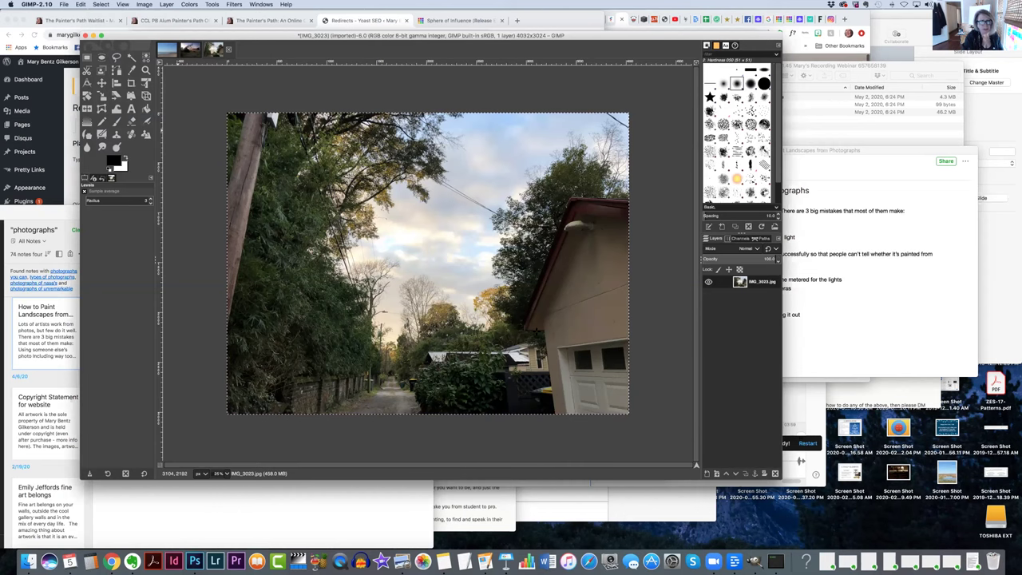
click(80, 5)
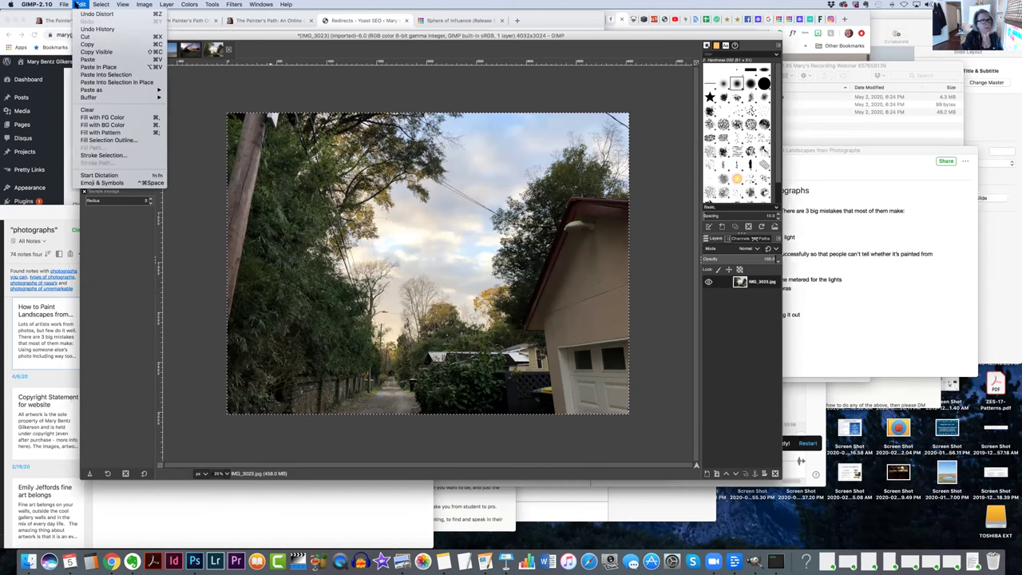
mouse_move(107, 5)
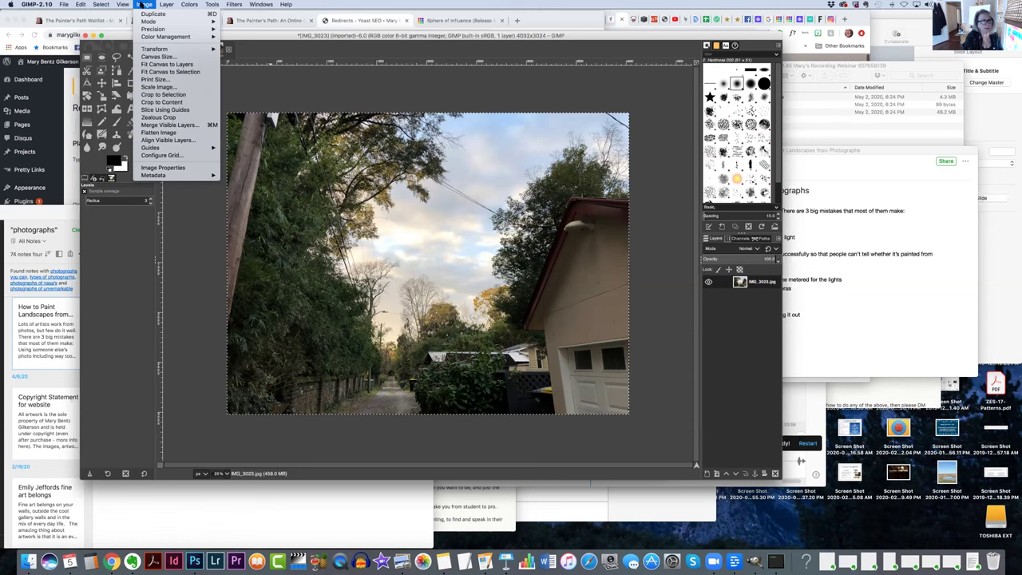
click(162, 80)
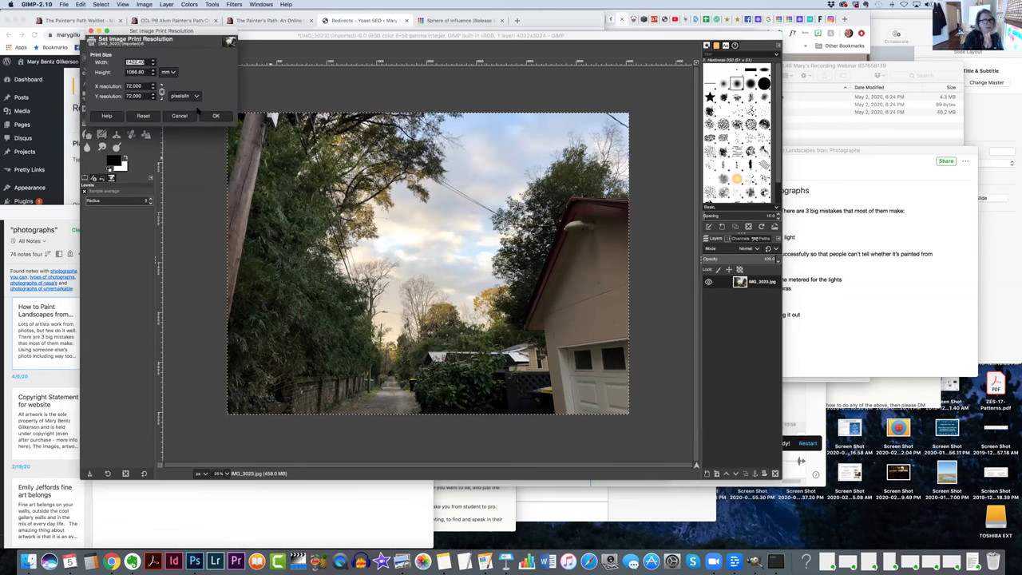
click(183, 116)
click(124, 5)
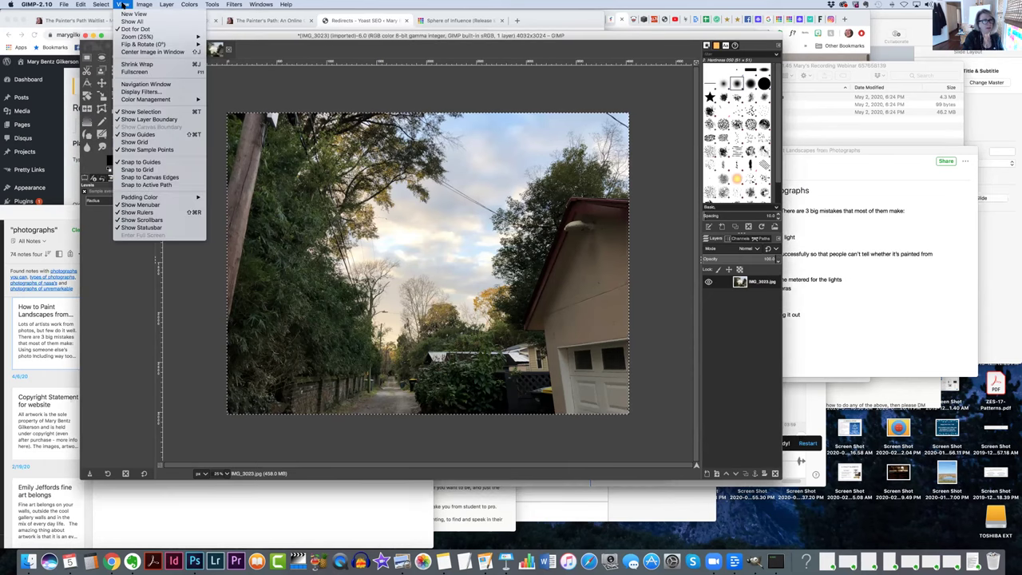
mouse_move(112, 5)
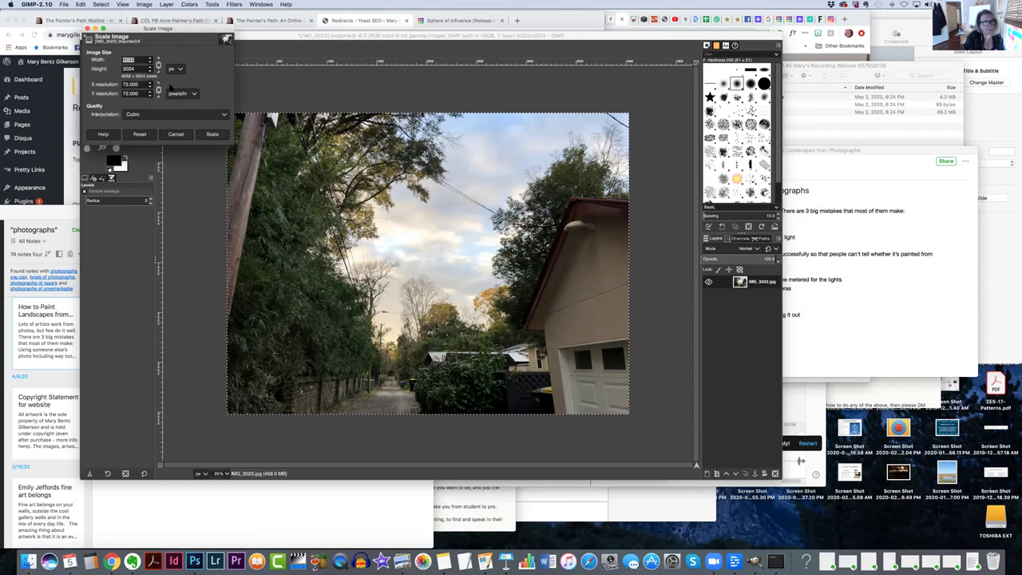
click(628, 115)
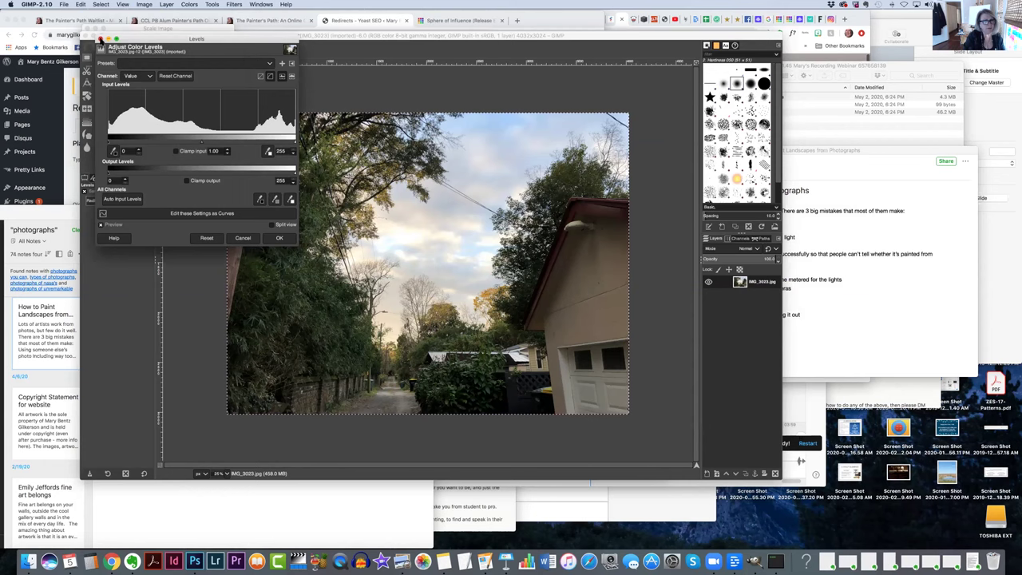
click(99, 37)
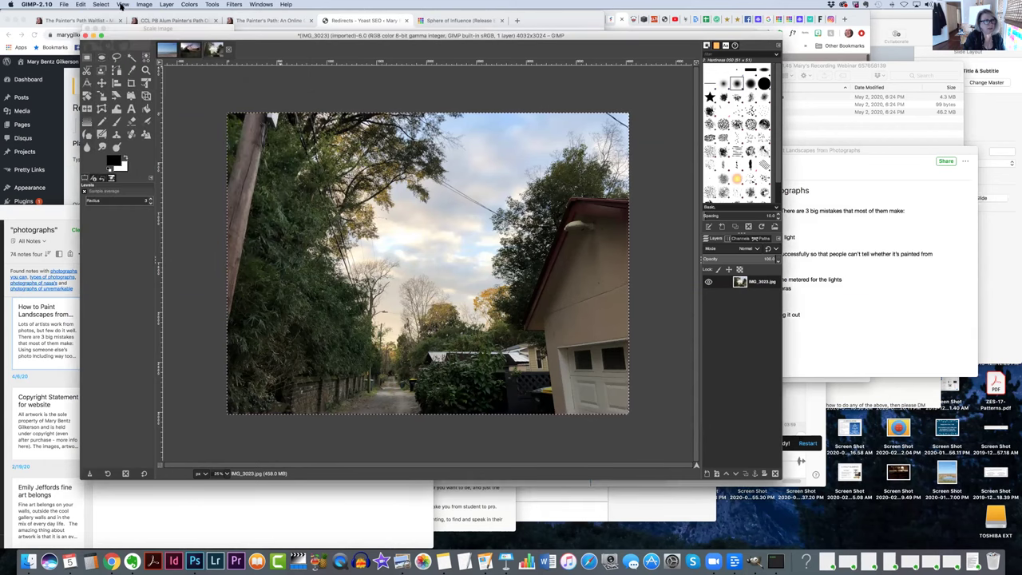
click(121, 4)
mouse_move(102, 6)
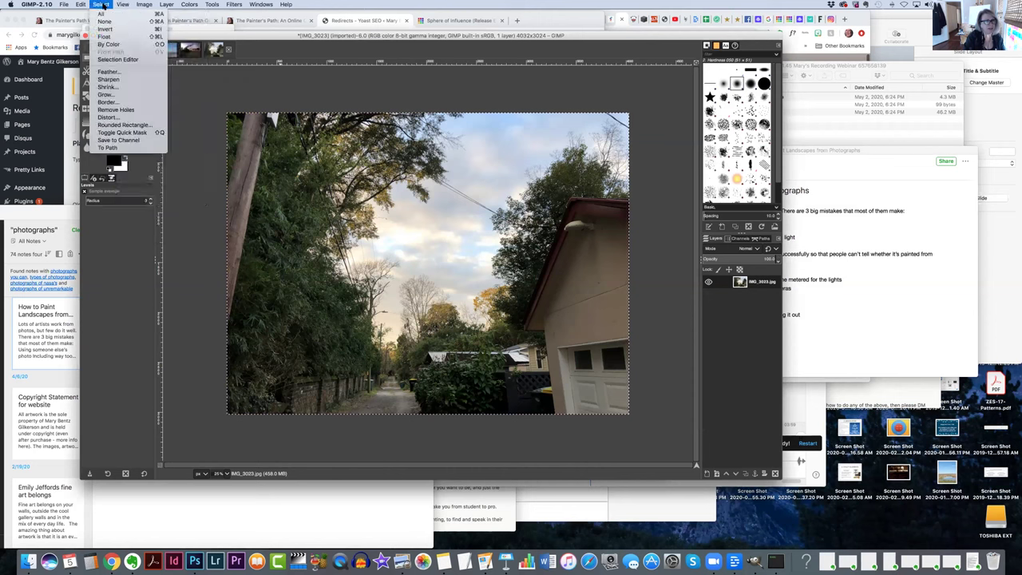
mouse_move(138, 7)
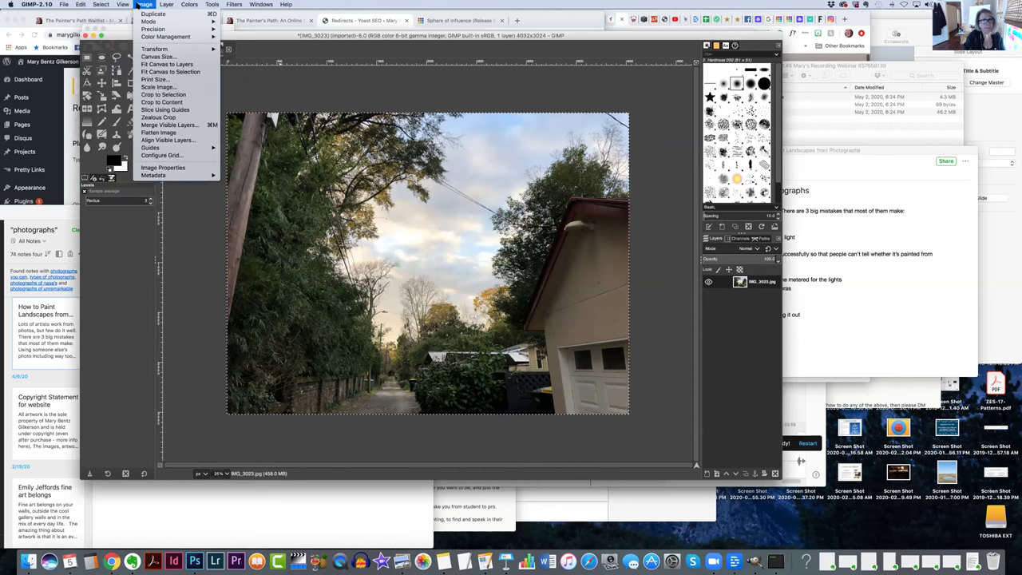
Step: Make a trial Warp Transform stroke at the photo's lower-left corner, leaving it uncommitted
mouse_move(171, 6)
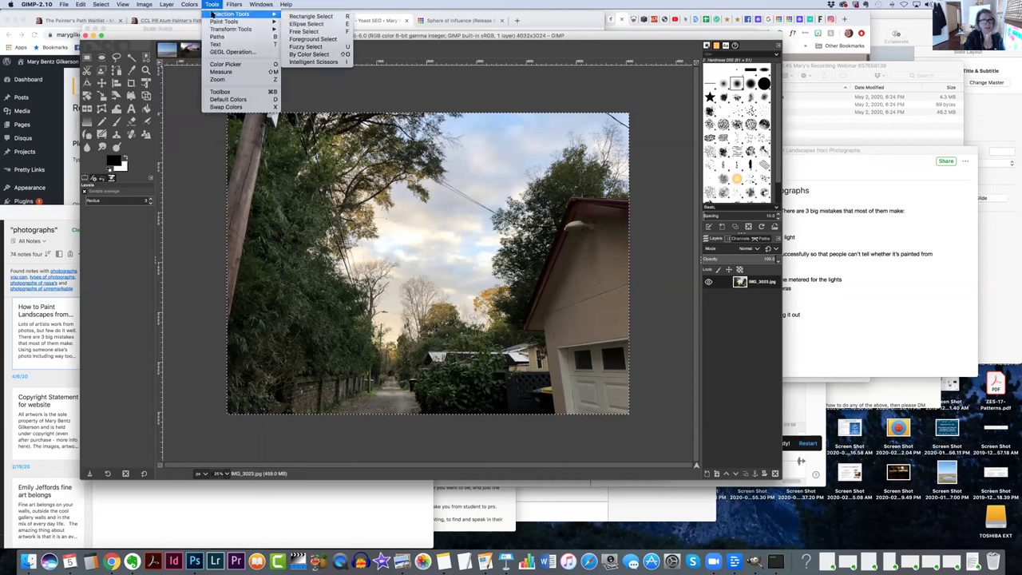
mouse_move(263, 7)
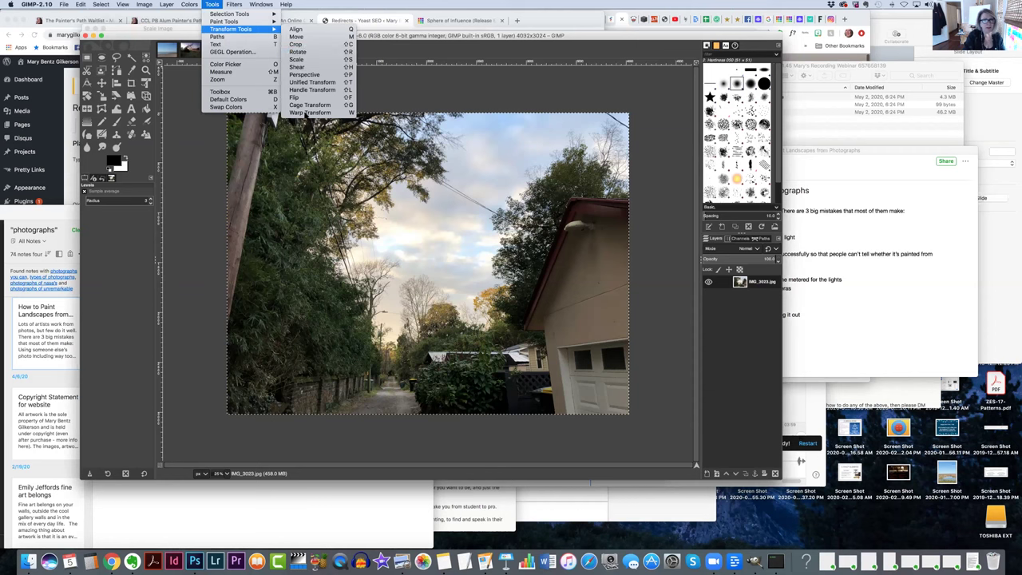
click(304, 112)
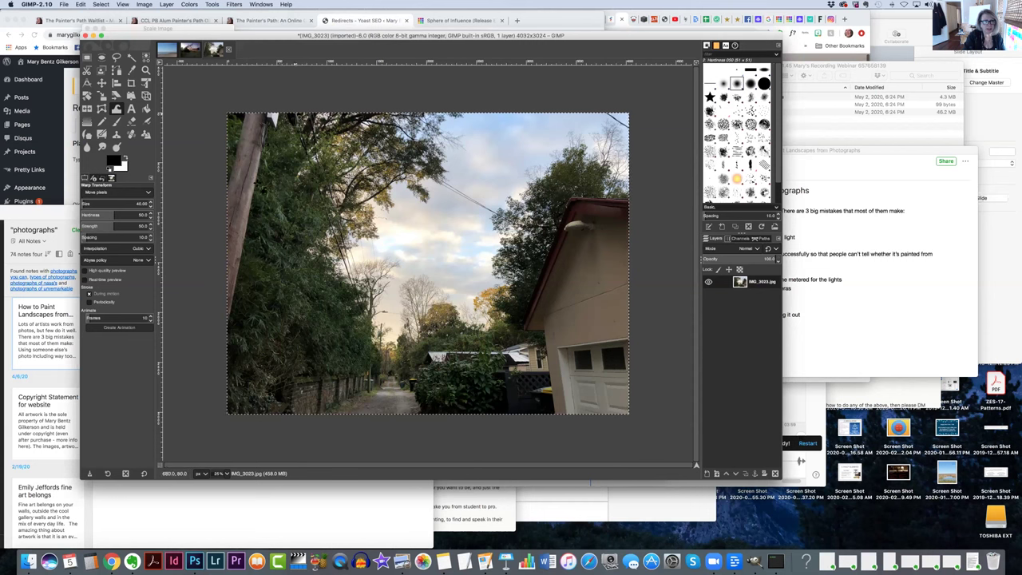
click(225, 413)
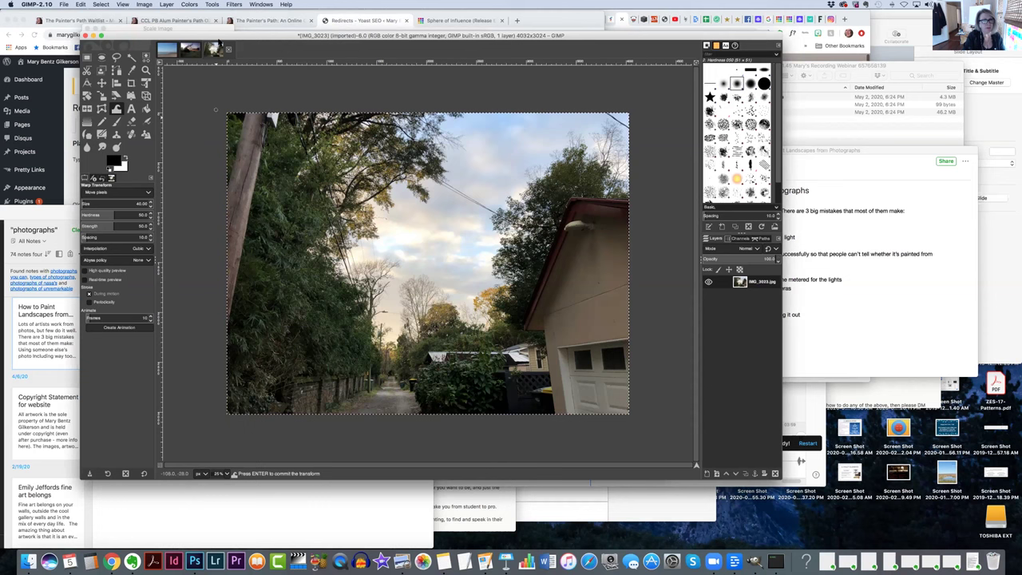
click(213, 4)
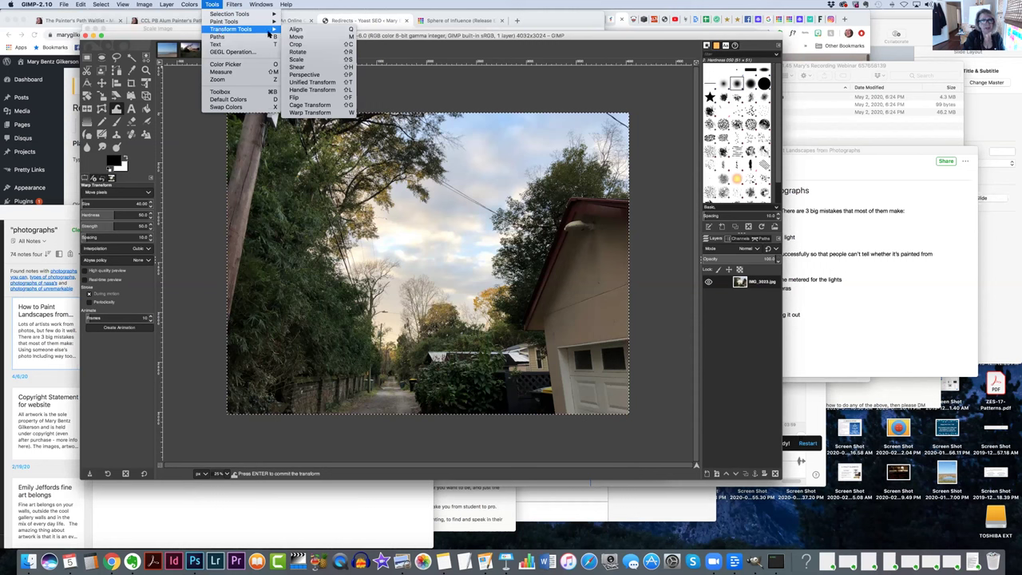
Step: Start a Perspective transform, pulling the top-left corner outward and the bottom-right corner inward
click(303, 74)
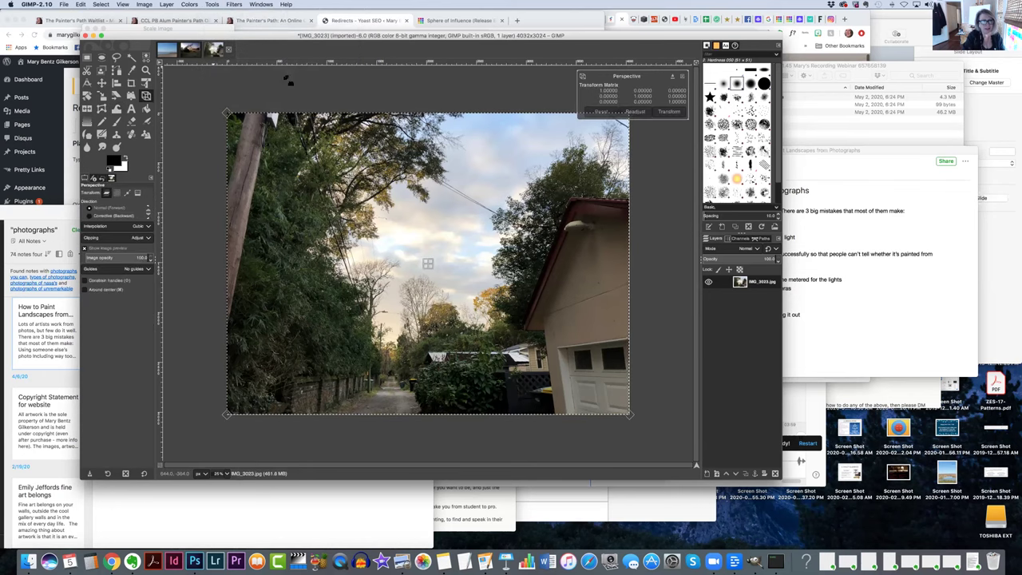
drag(228, 112, 172, 110)
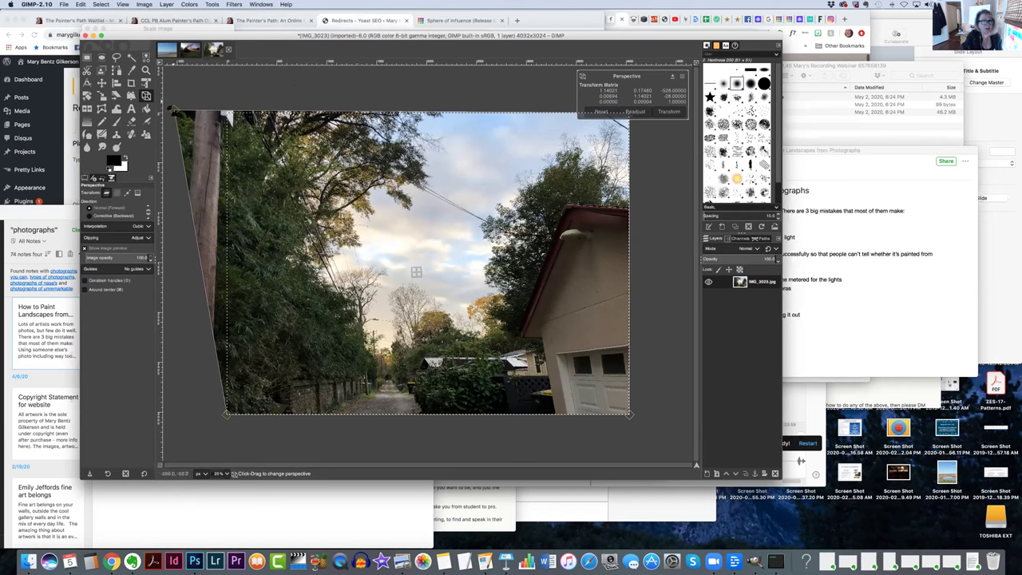
drag(175, 110, 180, 113)
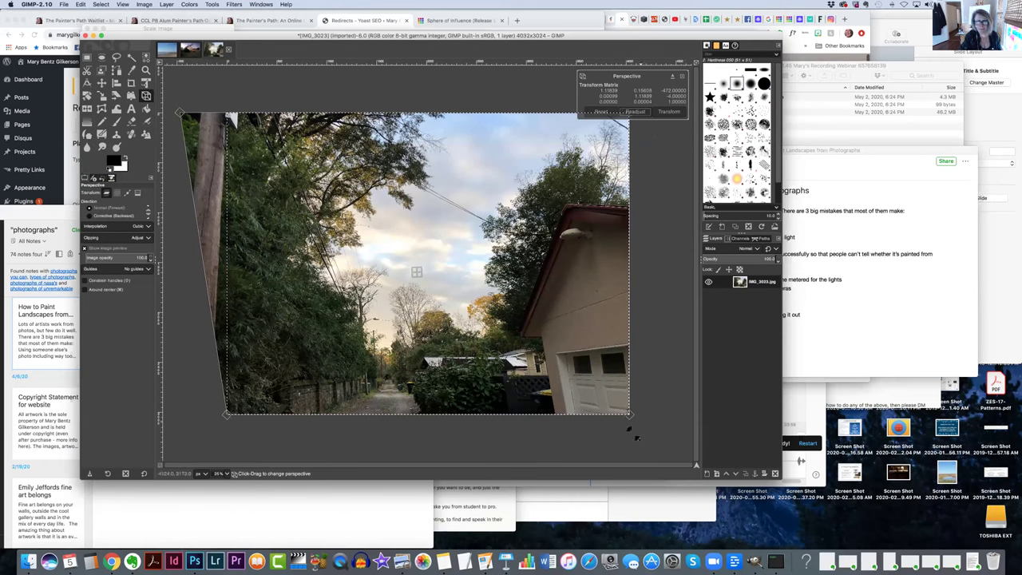
drag(631, 414, 588, 418)
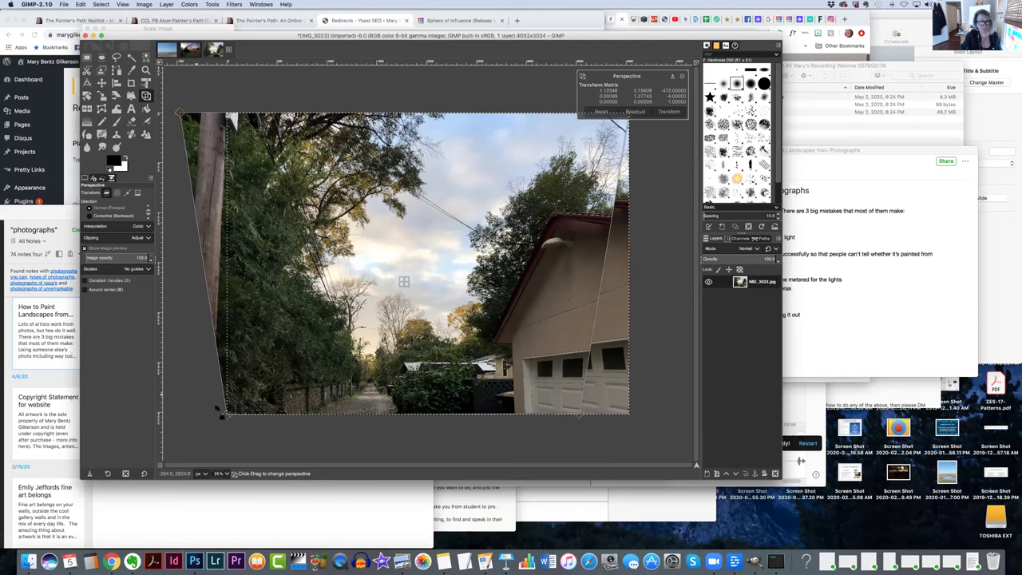
Step: Fine-tune the bottom and top-left perspective corners until the pole stands upright, then apply the transform
mouse_move(230, 423)
mouse_down()
mouse_move(244, 426)
mouse_move(228, 432)
mouse_up()
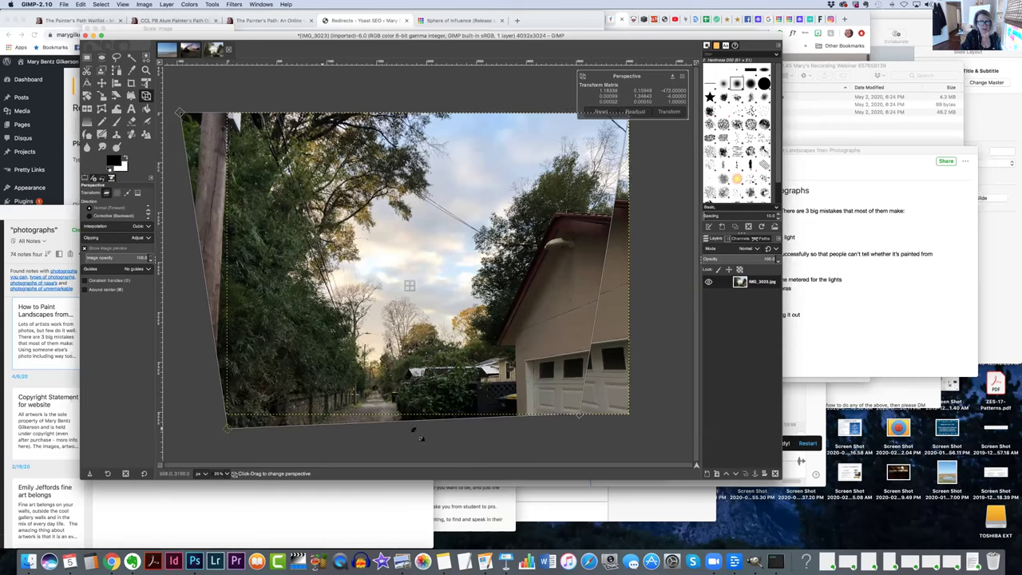
drag(586, 423, 585, 438)
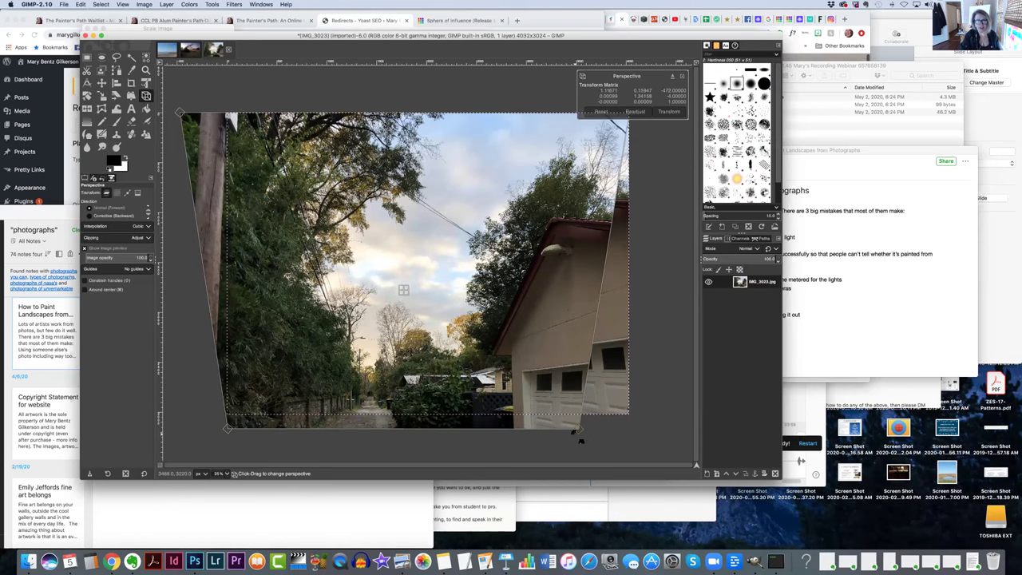
drag(586, 437, 589, 426)
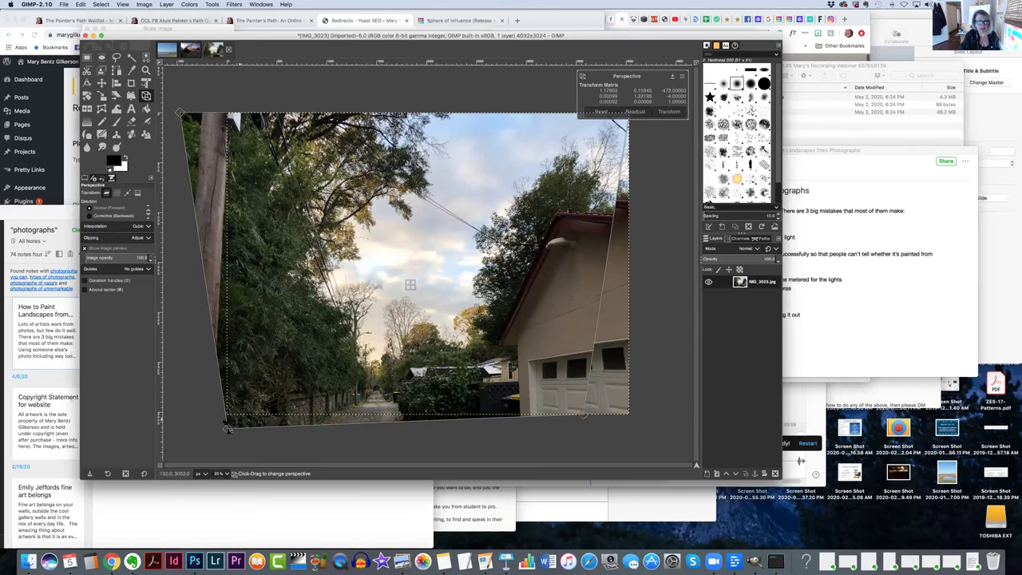
drag(233, 438, 283, 426)
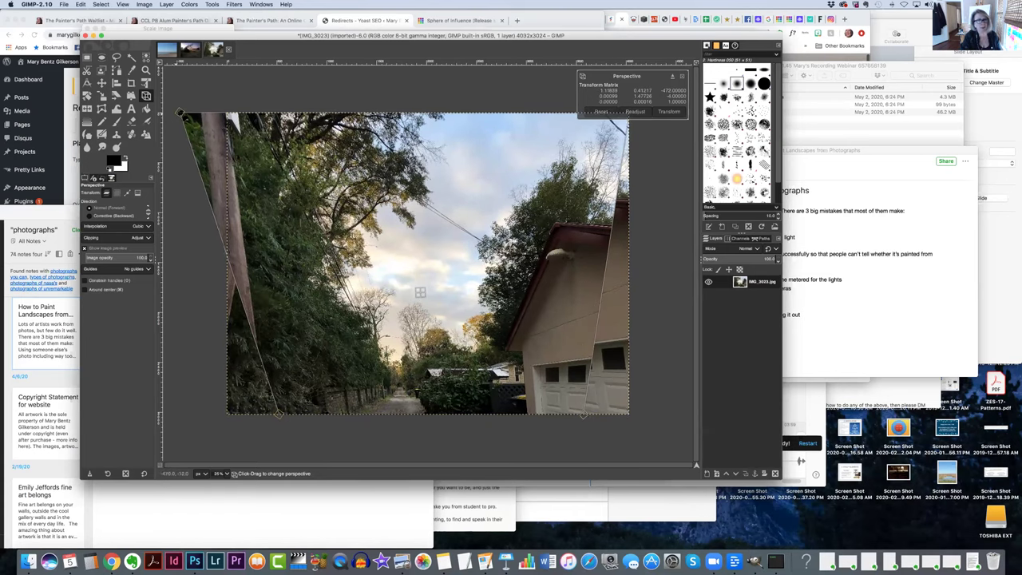
drag(180, 114, 218, 112)
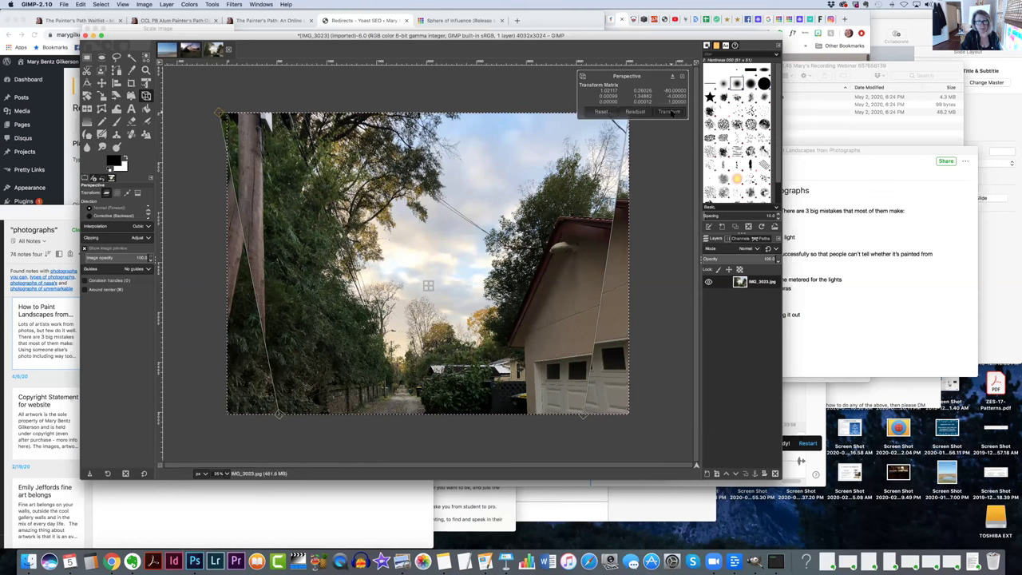
click(670, 113)
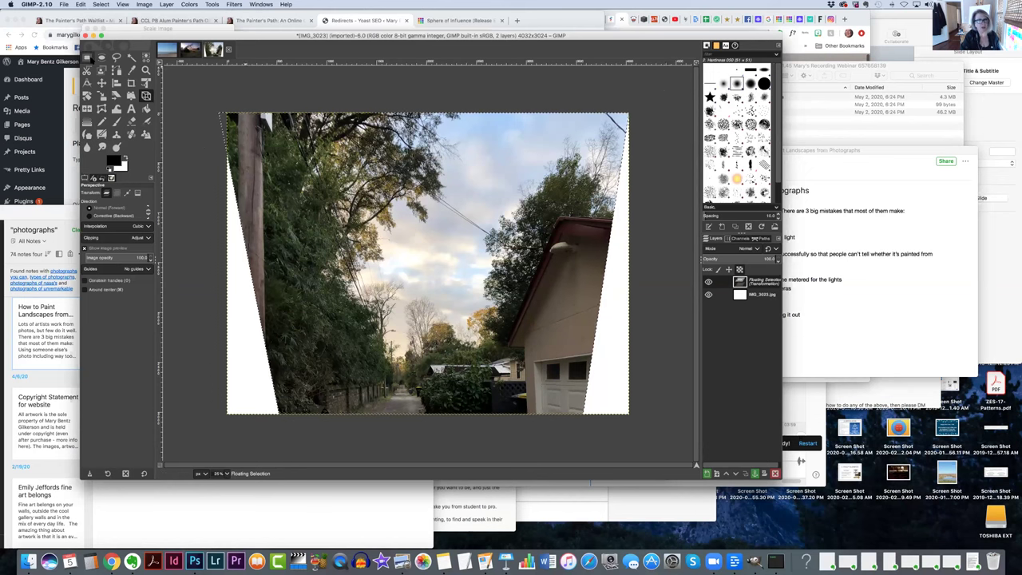
Step: Draw a 2284 × 3008 px rectangular selection over the central area, excluding the white wedges
click(87, 58)
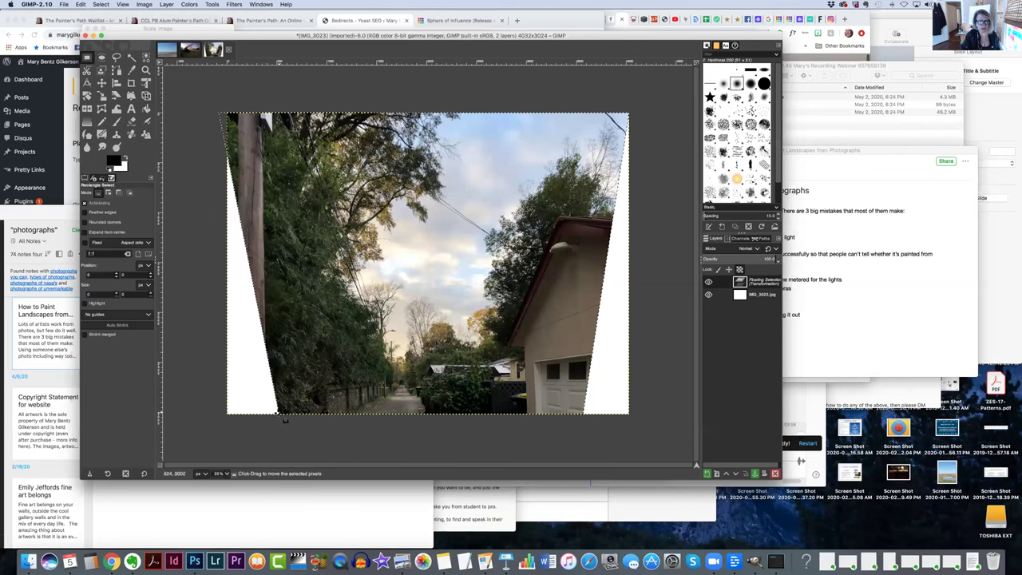
click(278, 413)
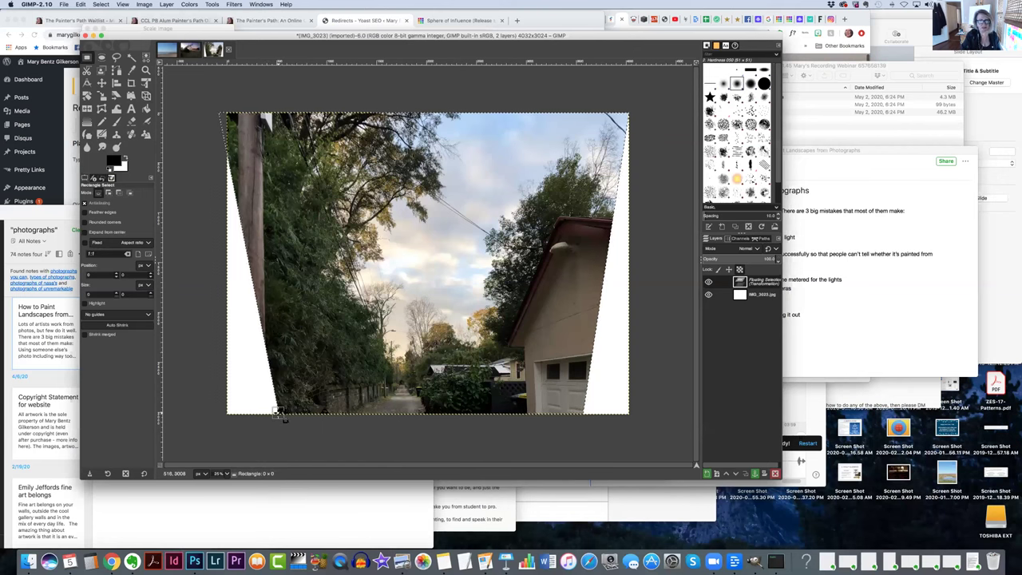
drag(279, 412, 508, 114)
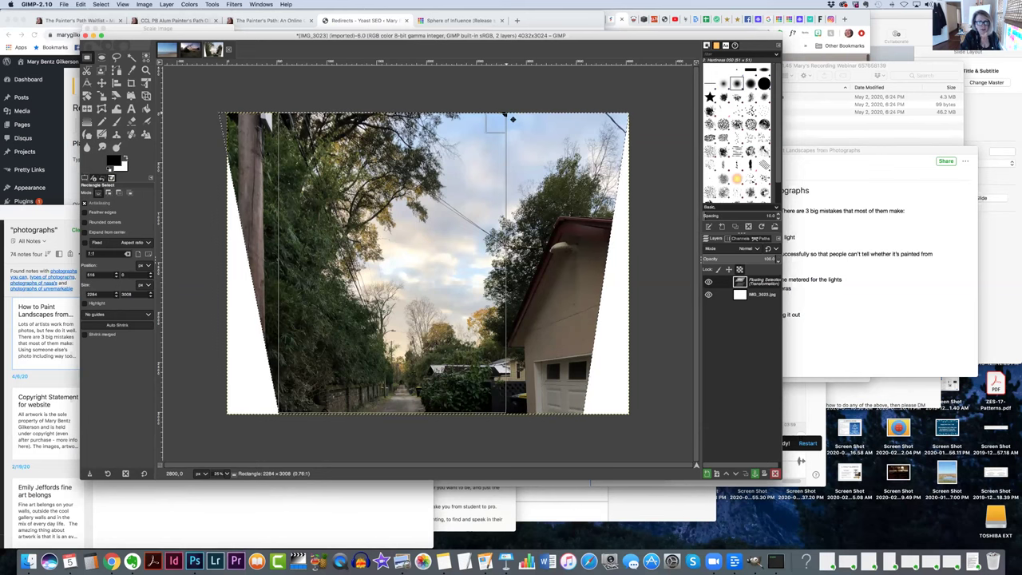
drag(508, 115, 508, 115)
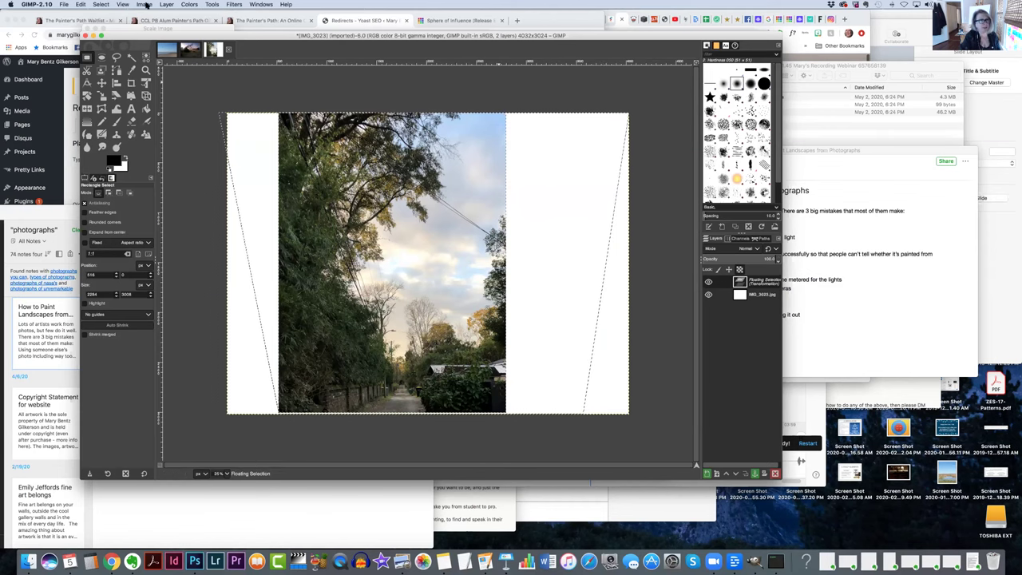
Step: Save As with 'corrected' added to the name, giving IMG_3023corrected.xcf
click(64, 5)
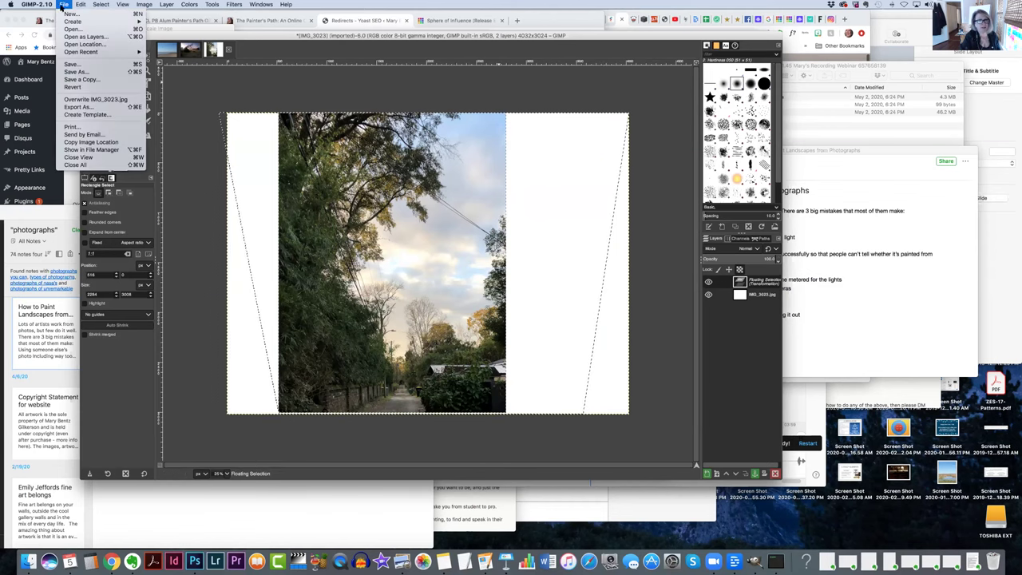
click(75, 71)
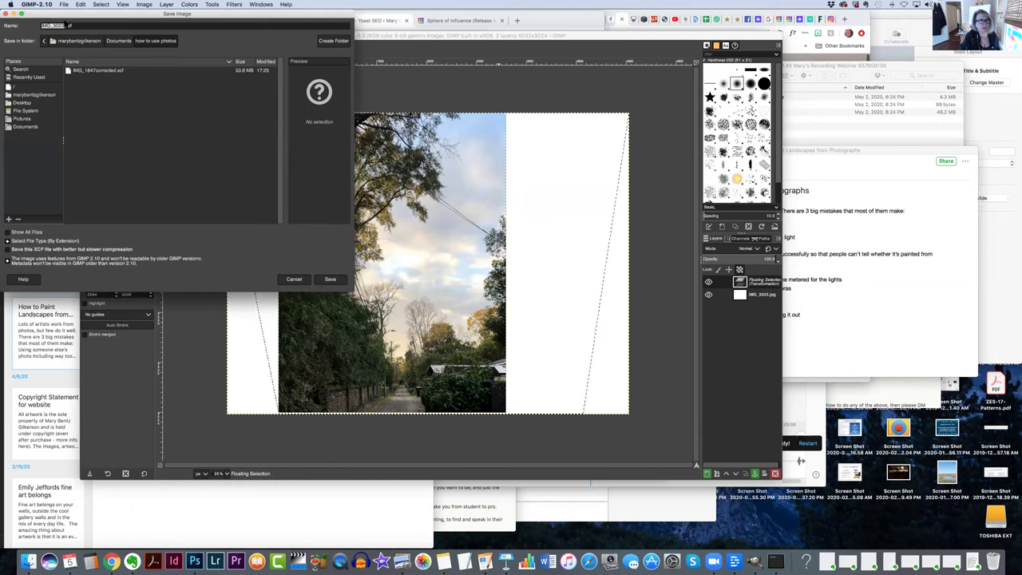
click(83, 26)
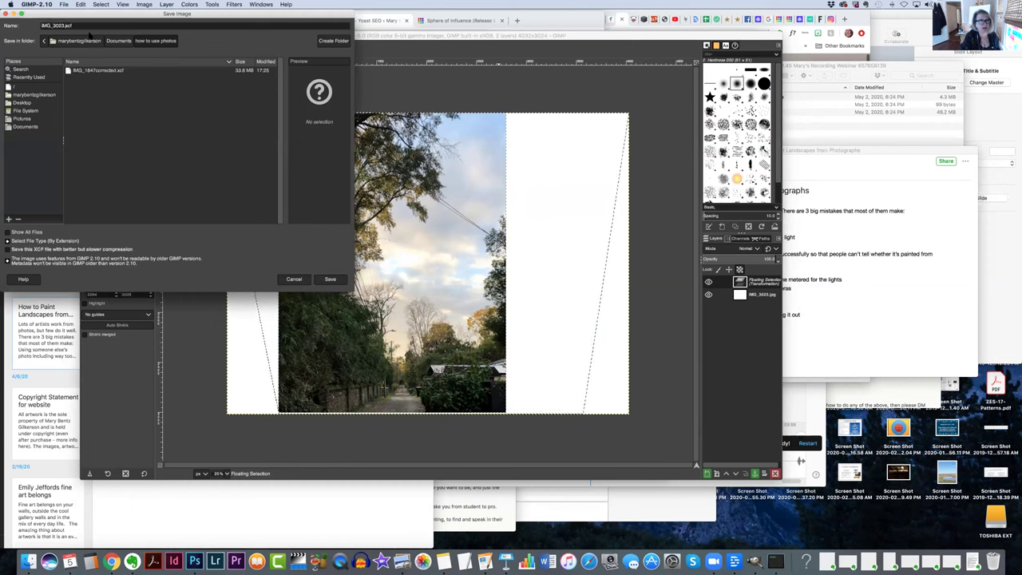
text(corrected)
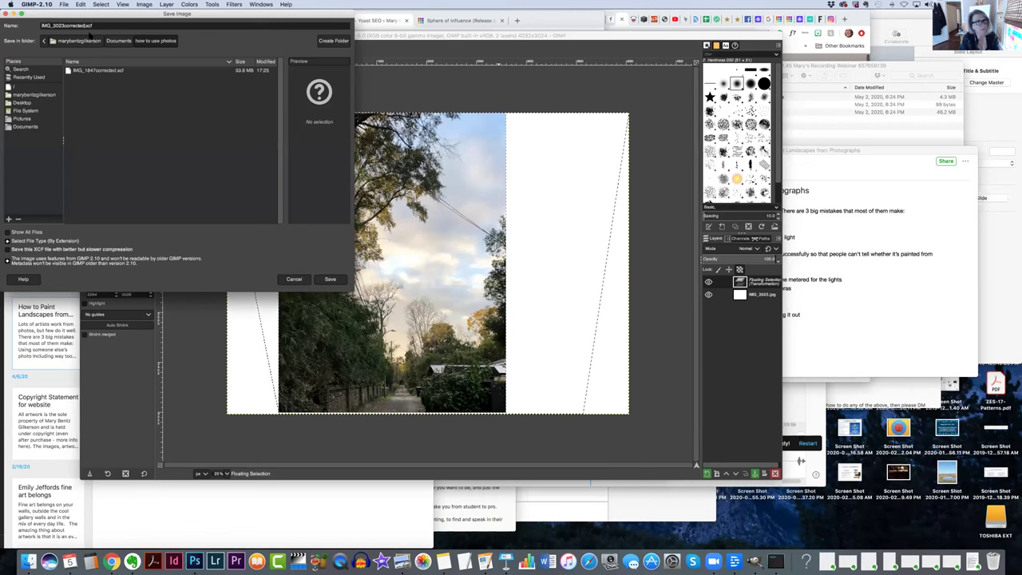
key(Return)
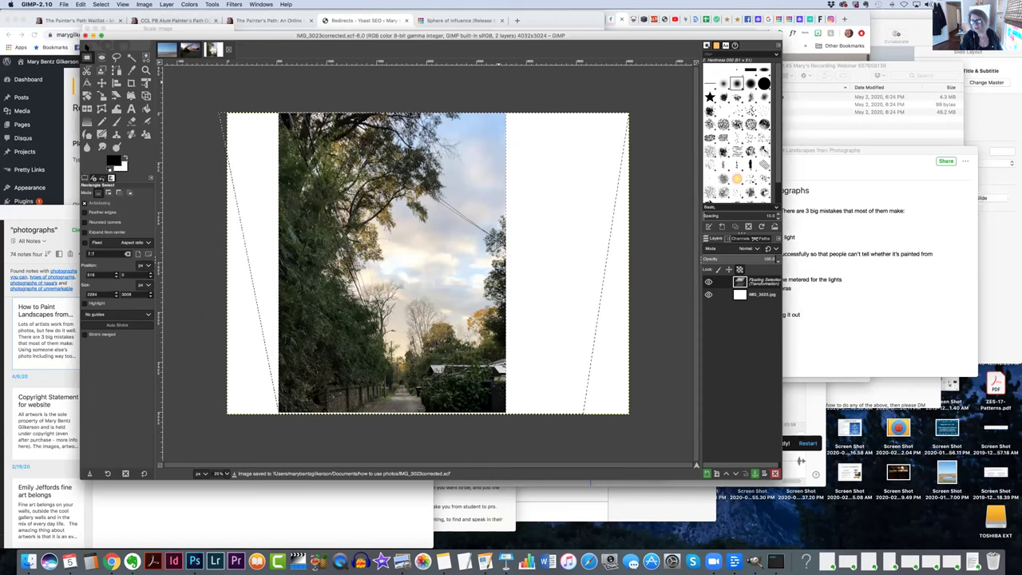
click(133, 562)
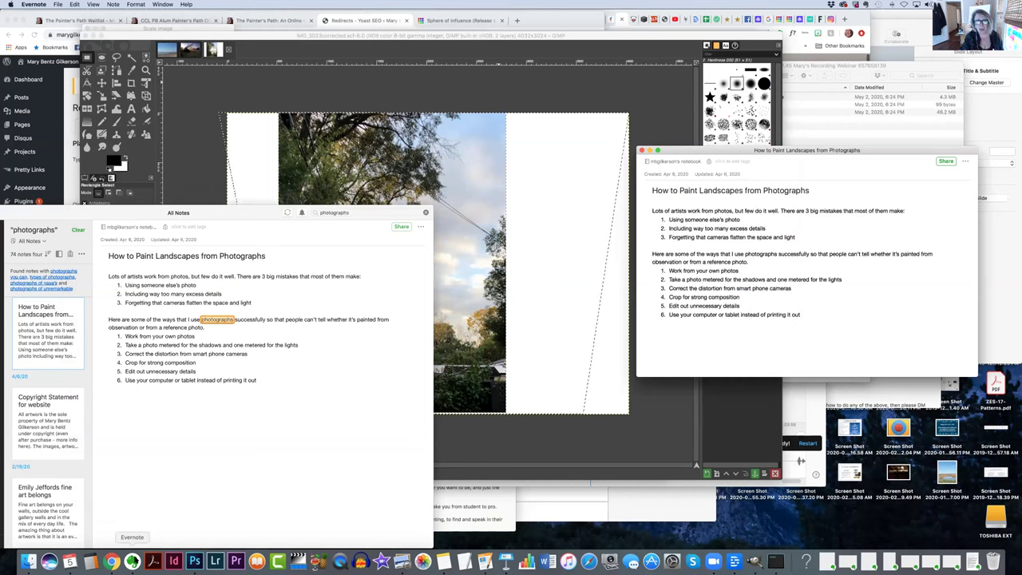
click(210, 125)
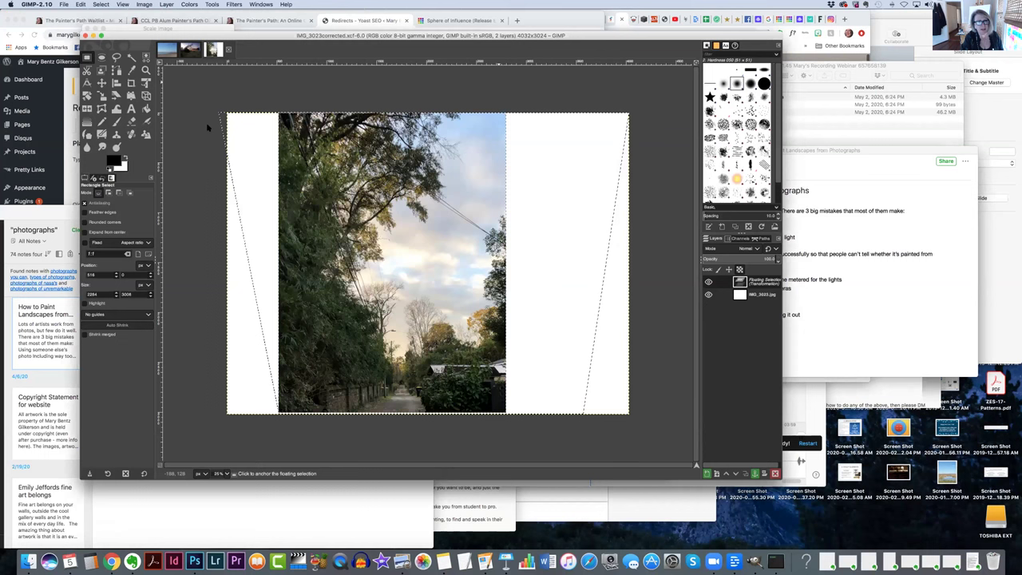
Step: Anchor the floating transformed layer, then switch to the beach photo IMG_1538
click(206, 165)
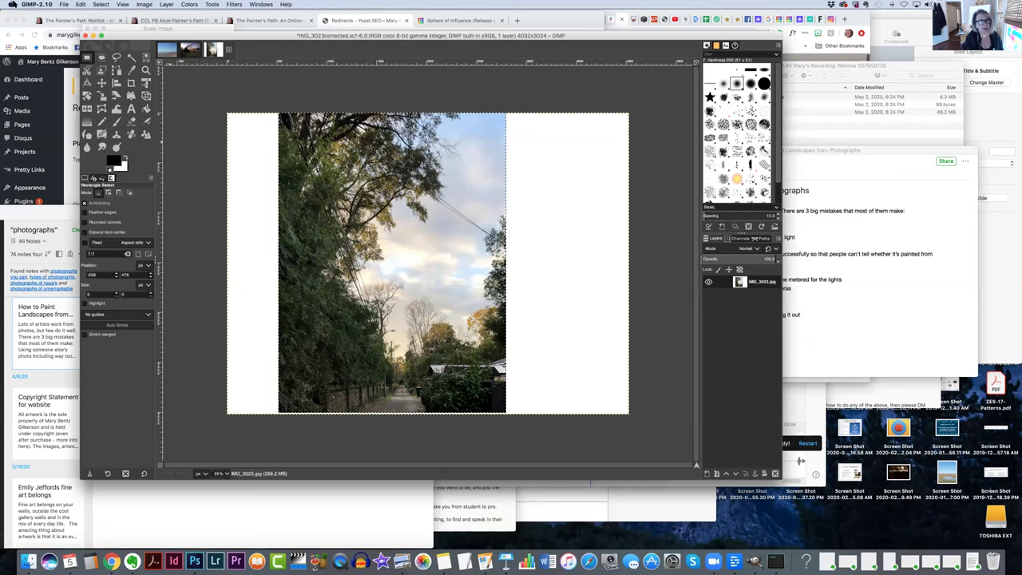
click(64, 5)
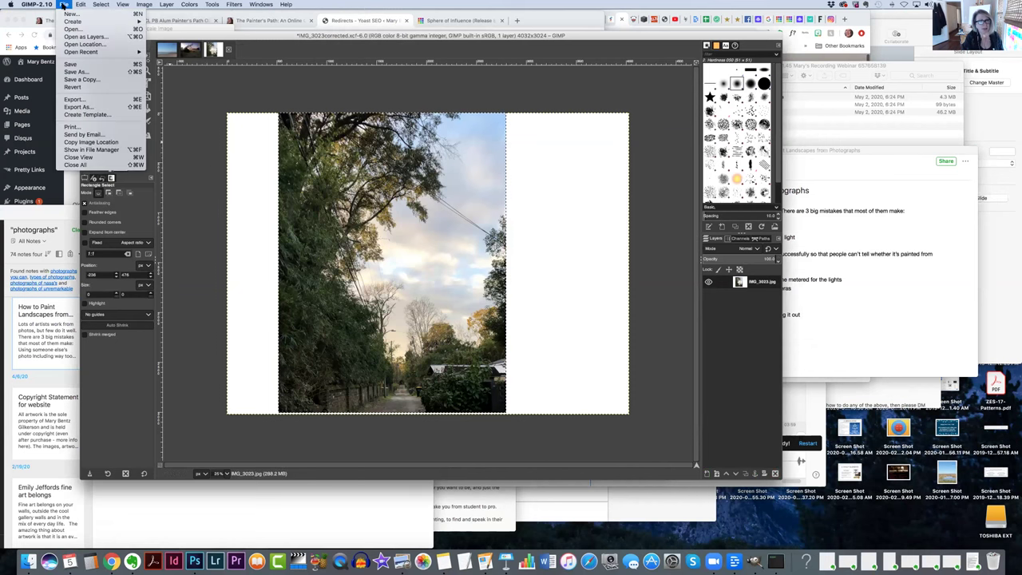
click(64, 5)
click(165, 48)
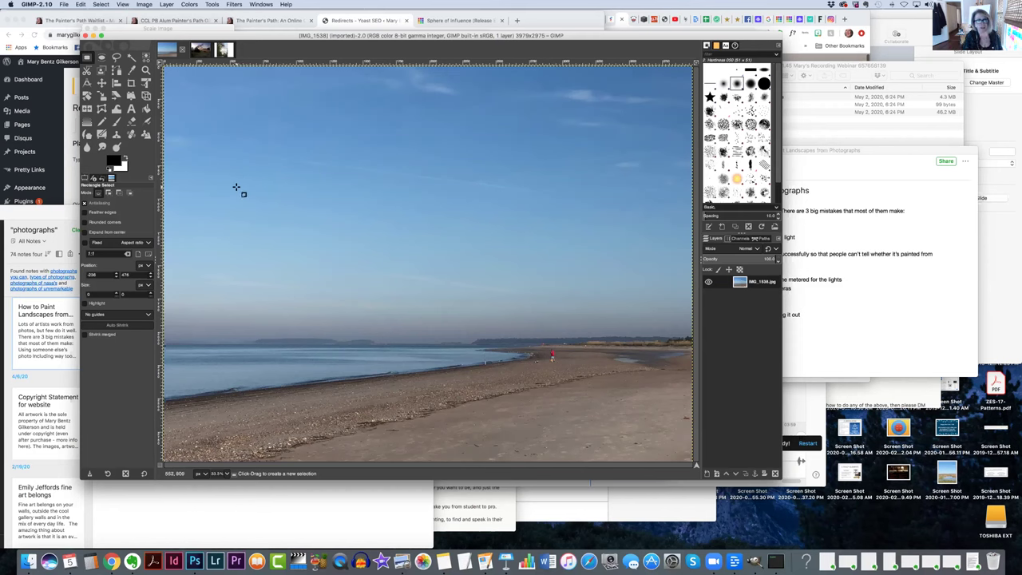
Step: Try Image > Crop to Content, which reports the image is already cropped, and zoom to 25%
click(212, 5)
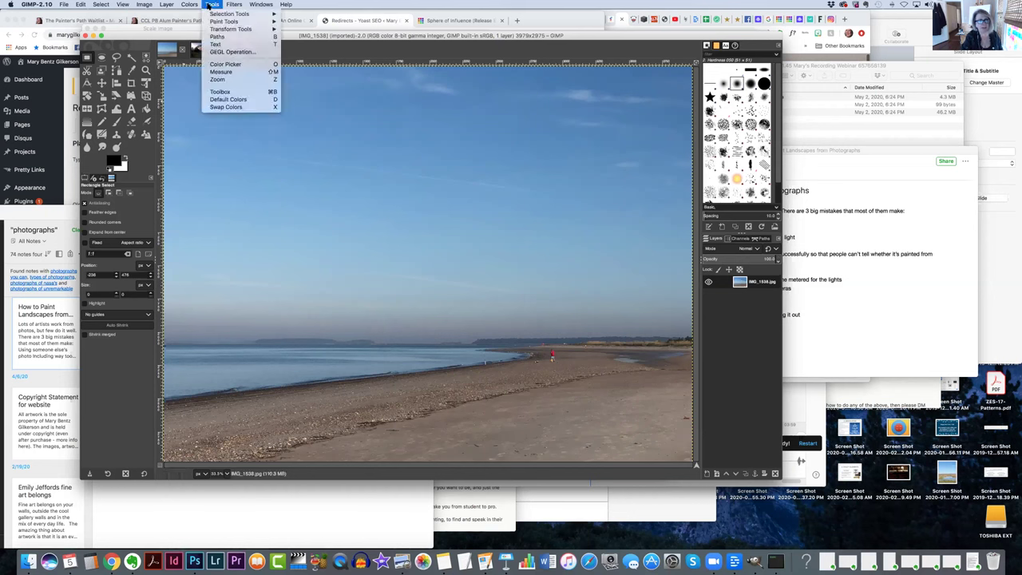
mouse_move(209, 14)
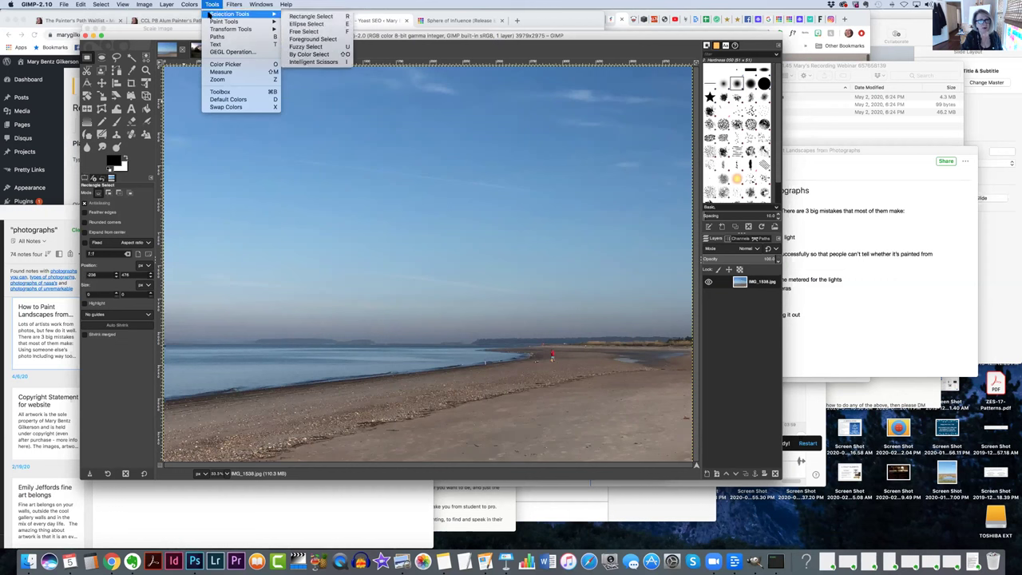
click(146, 6)
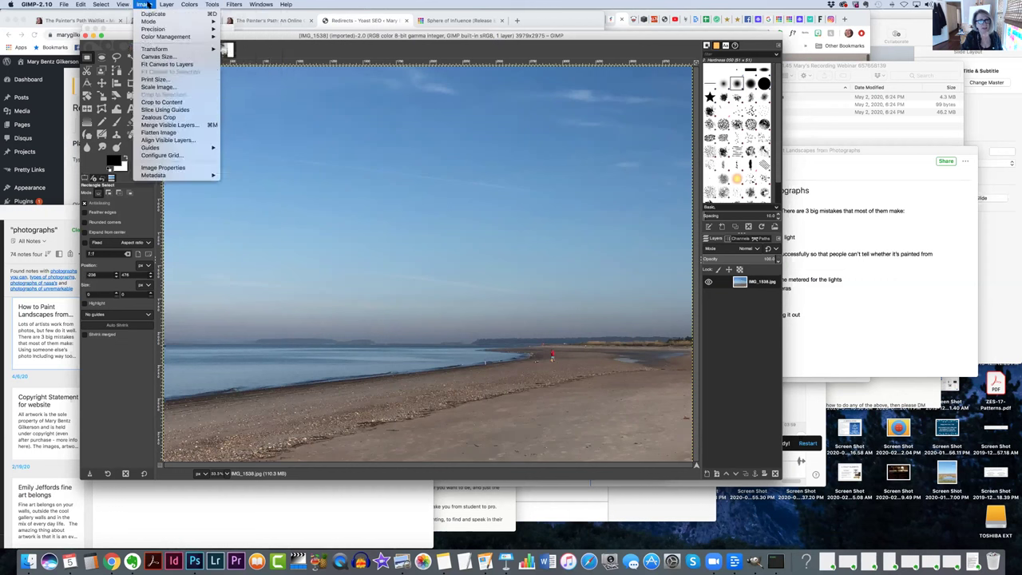
click(176, 104)
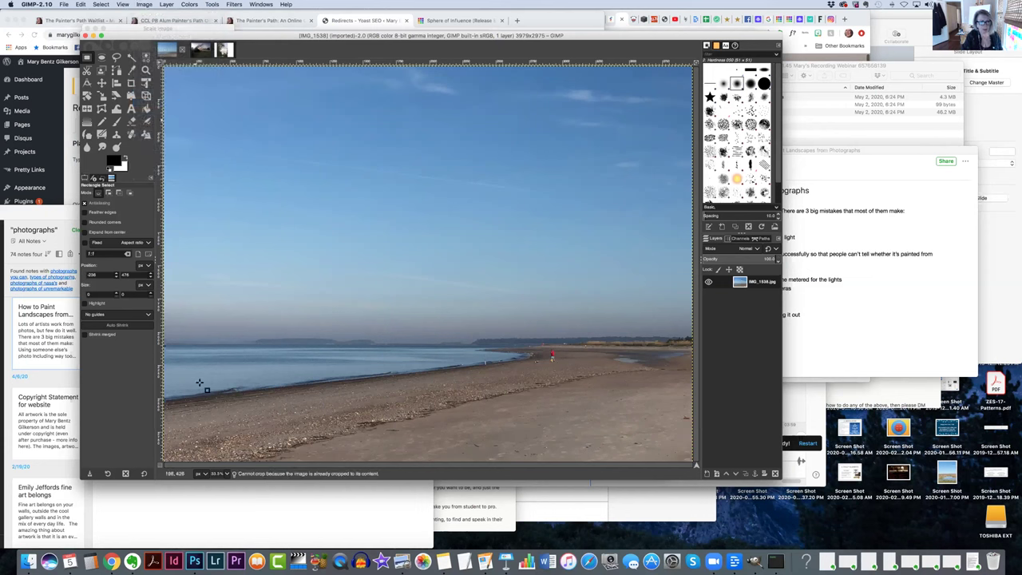
click(228, 473)
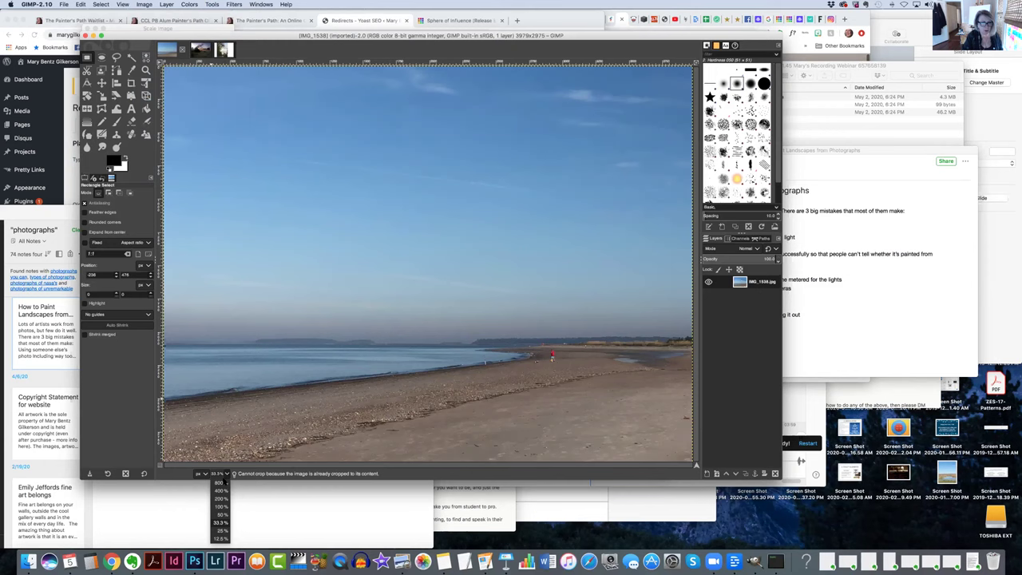
click(224, 533)
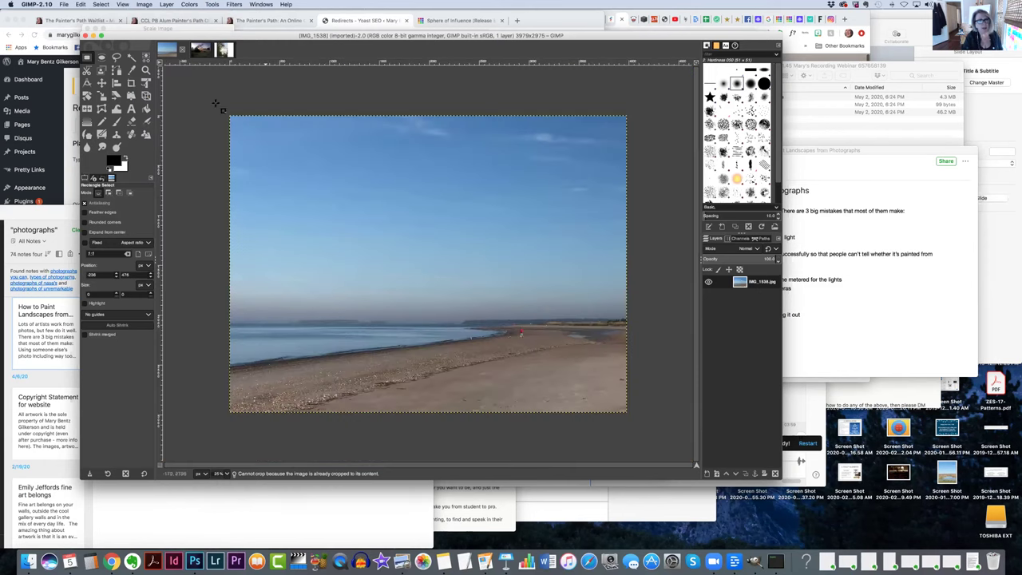
Step: Select from the top-left to near the bottom-right and crop to selection, leaving 3520 × 2616 px
drag(225, 113, 581, 378)
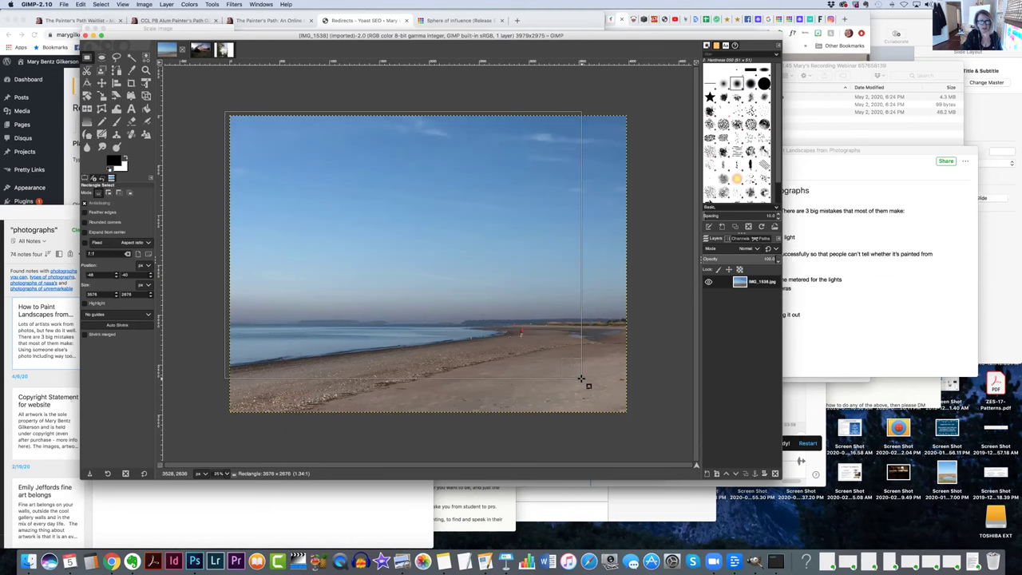
drag(580, 378, 580, 376)
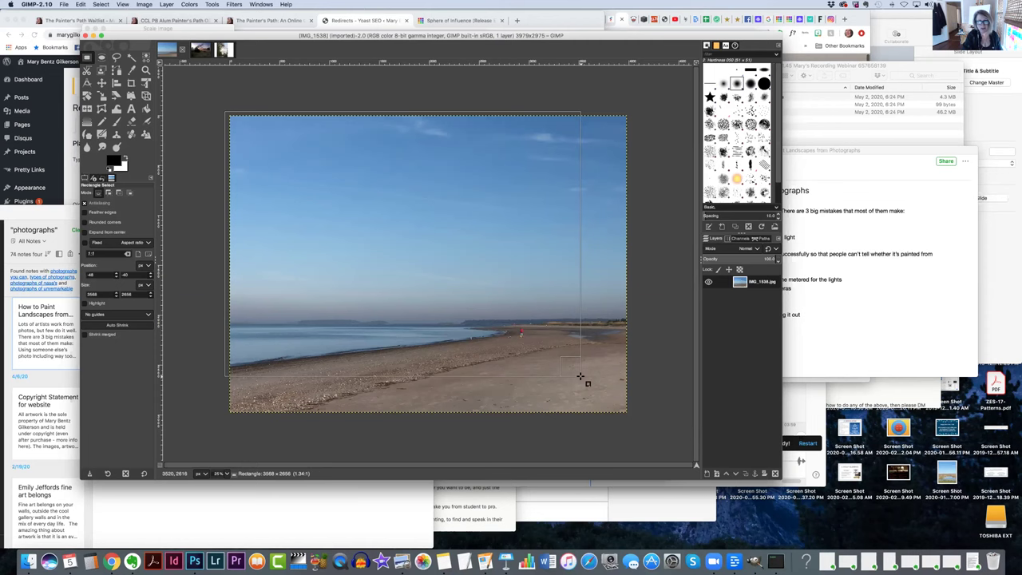
drag(580, 376, 580, 377)
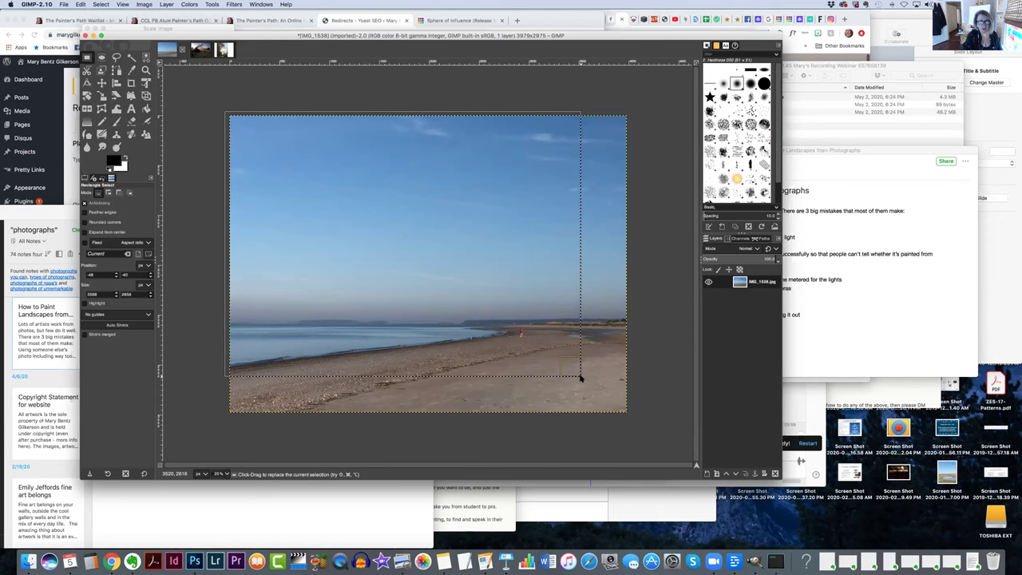
click(142, 5)
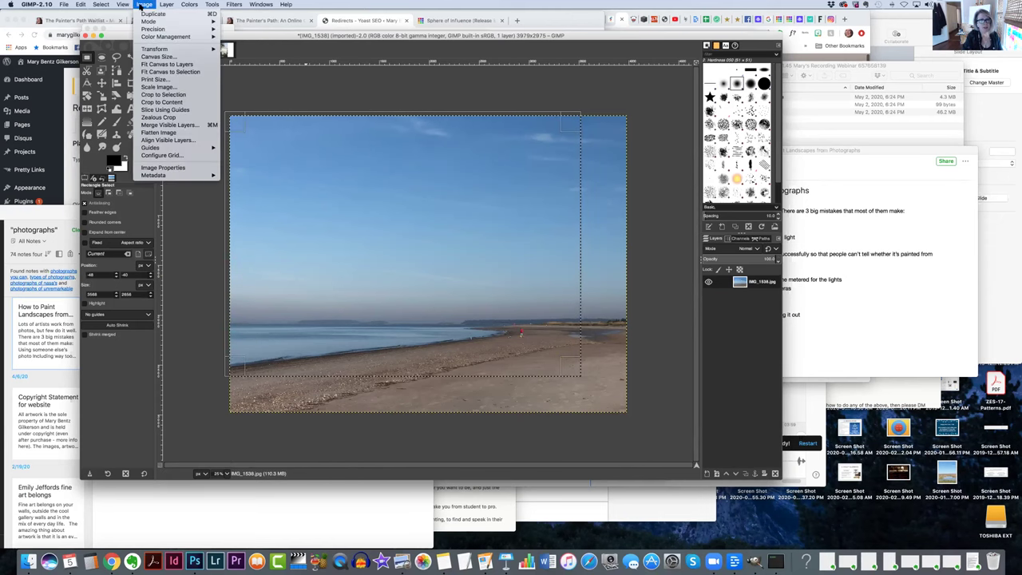
click(148, 95)
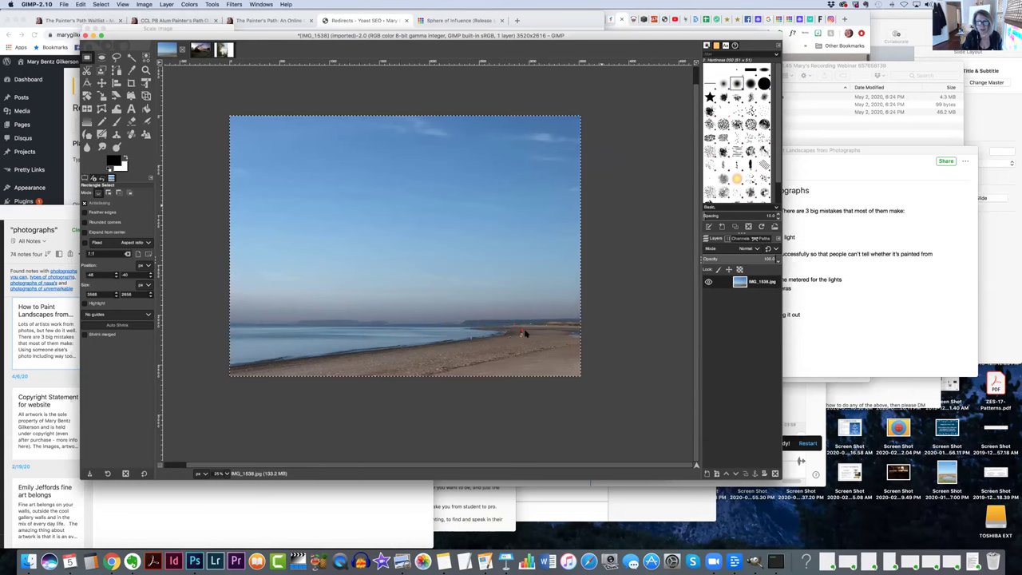
Step: Mark the red figure and the shoreline near the figures for viewers
drag(519, 329, 527, 330)
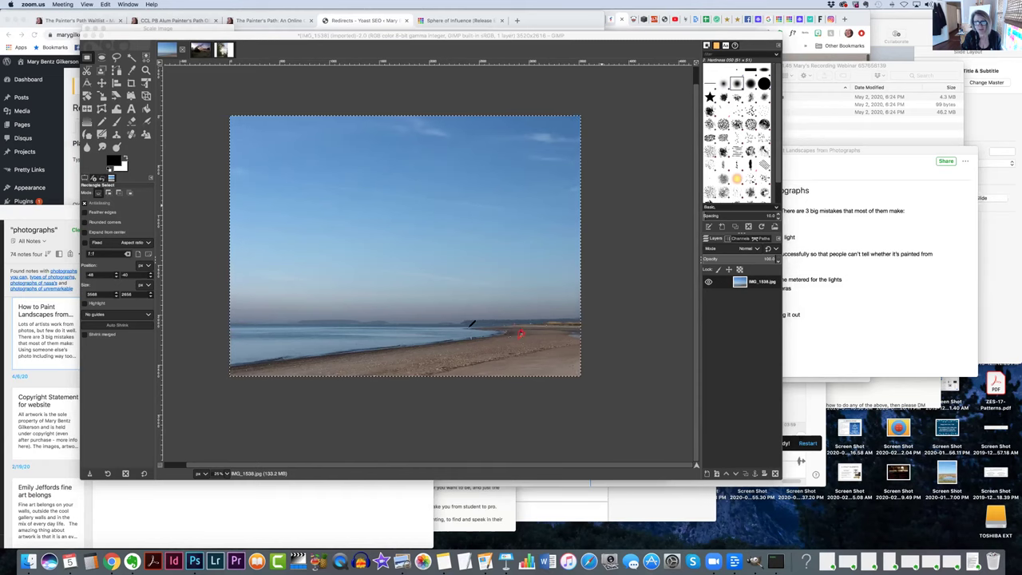
drag(468, 328, 472, 330)
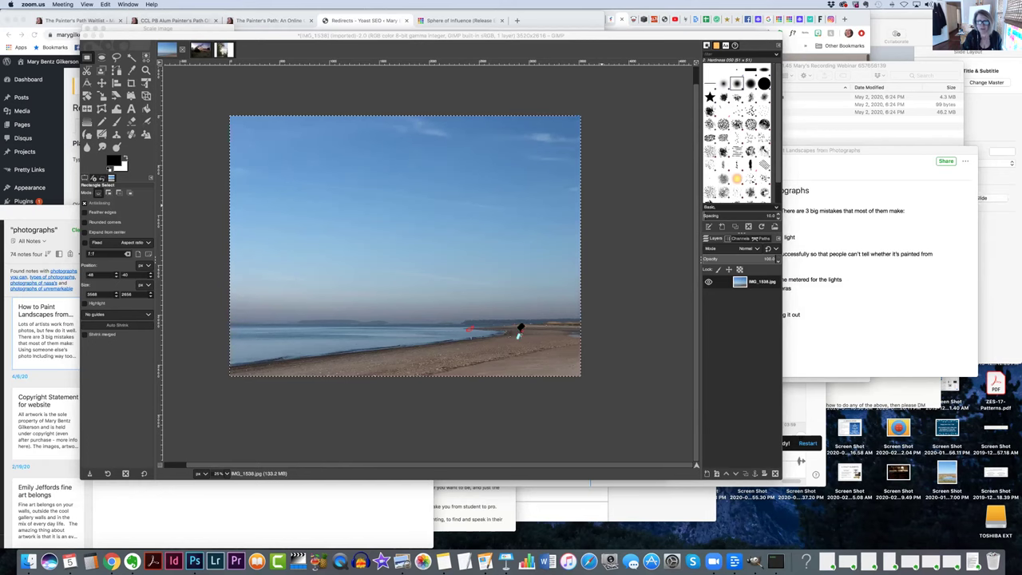
drag(504, 332, 475, 328)
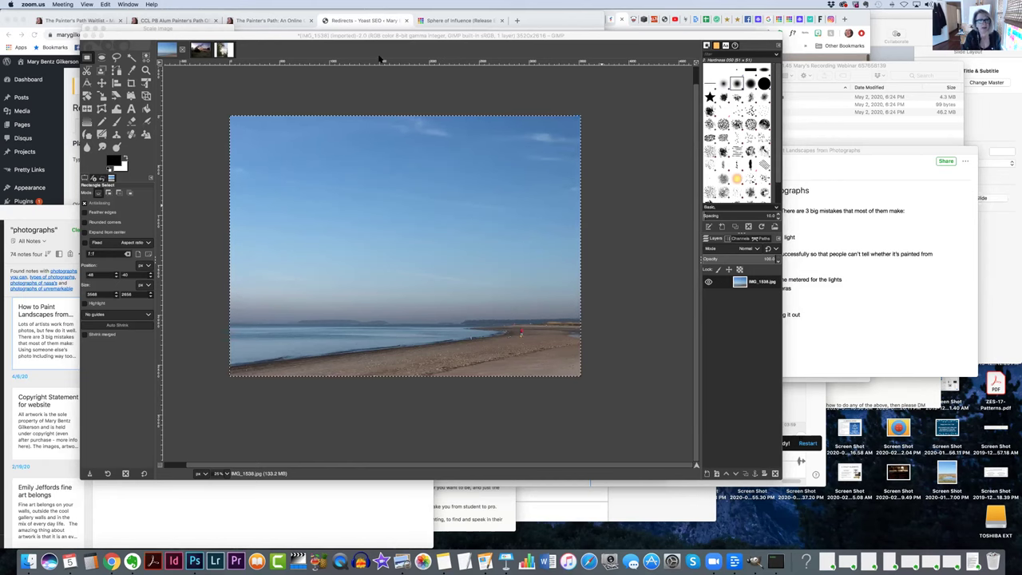
Step: Set the view zoom to 50% and scroll right to the figures on the sand
click(228, 475)
click(227, 473)
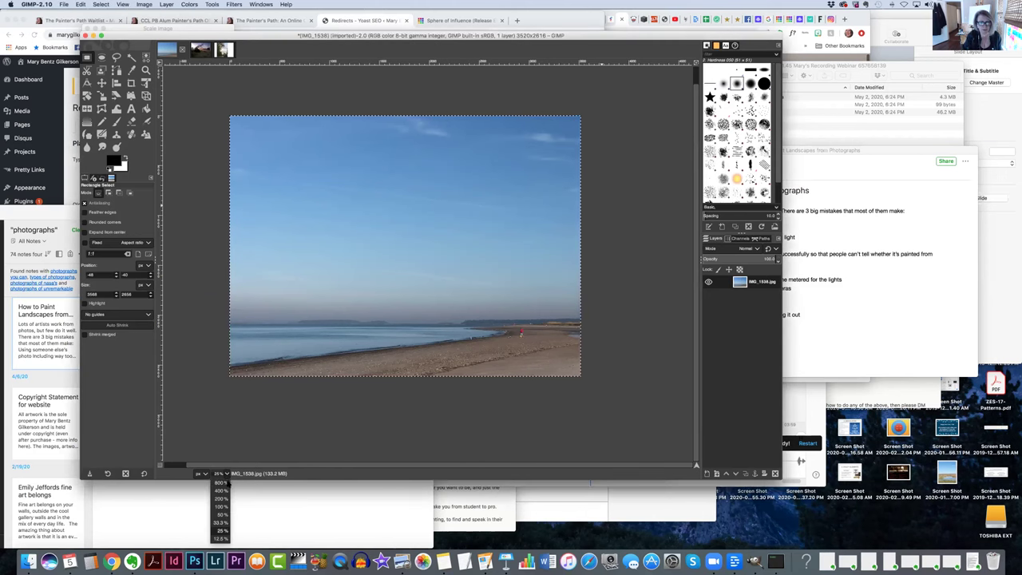
click(222, 515)
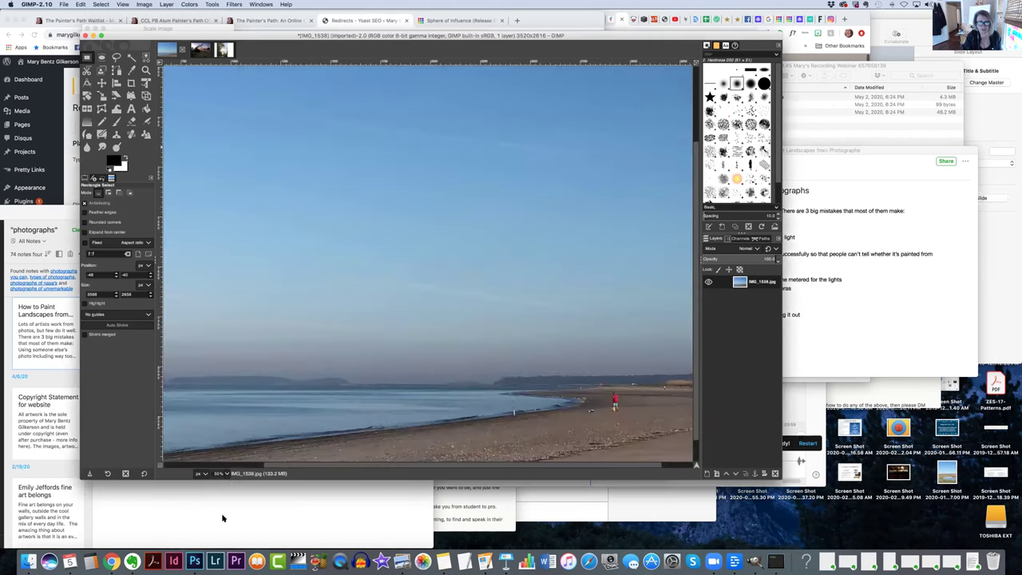
scroll(335, 467, right, 3)
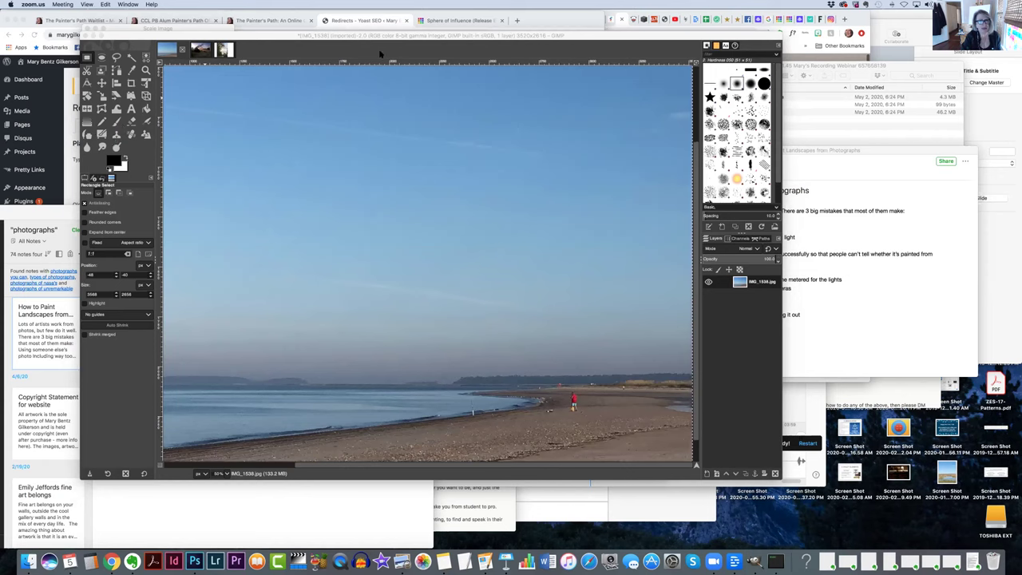
click(118, 136)
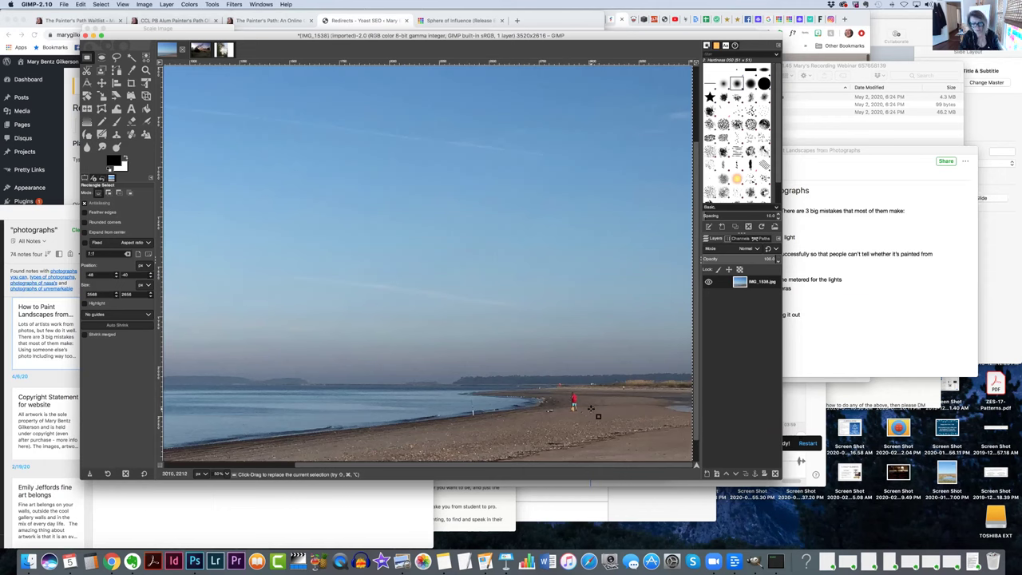
key(alt)
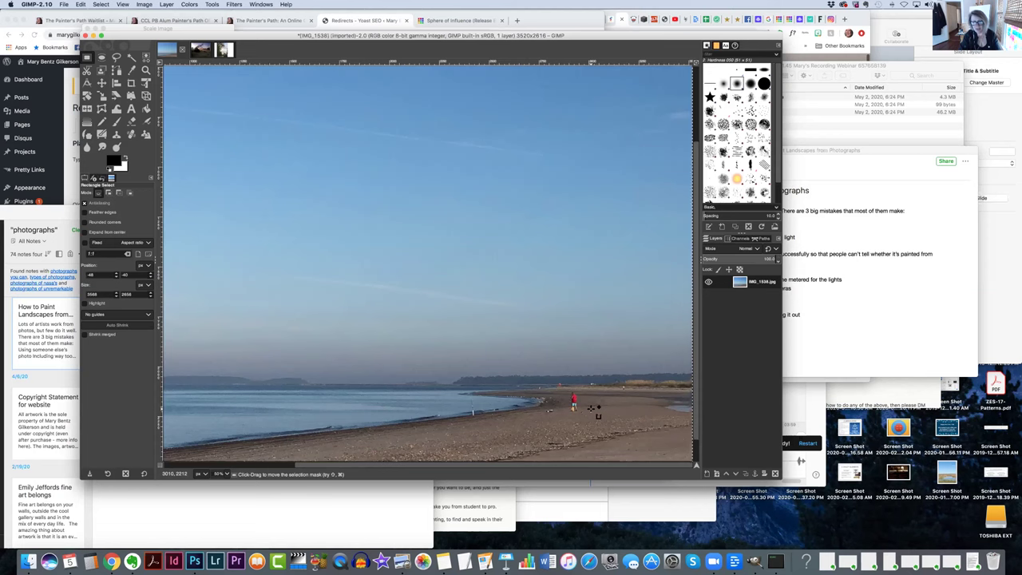
alt+click(594, 410)
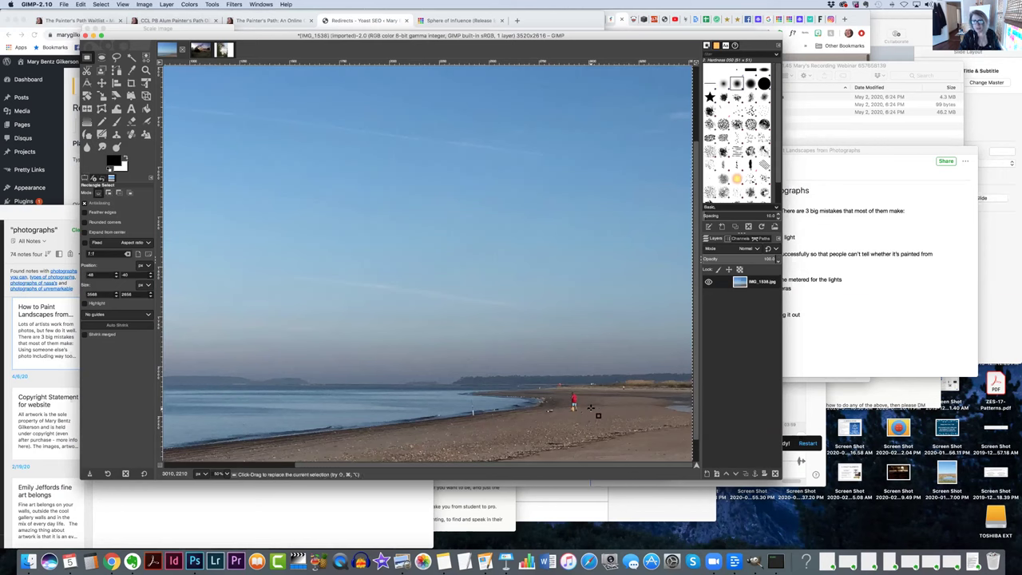
drag(585, 407, 570, 409)
drag(570, 412, 577, 418)
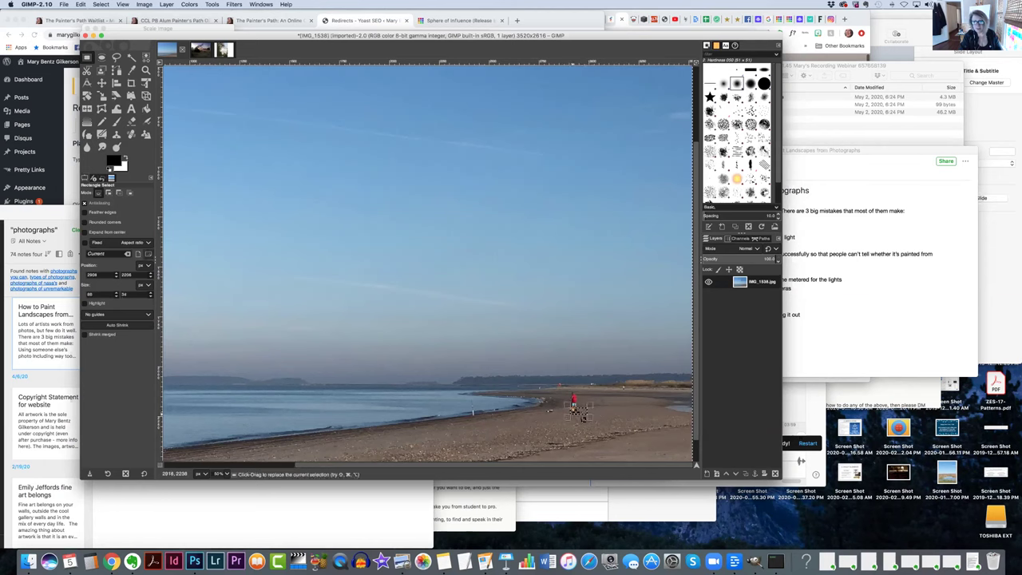
click(582, 418)
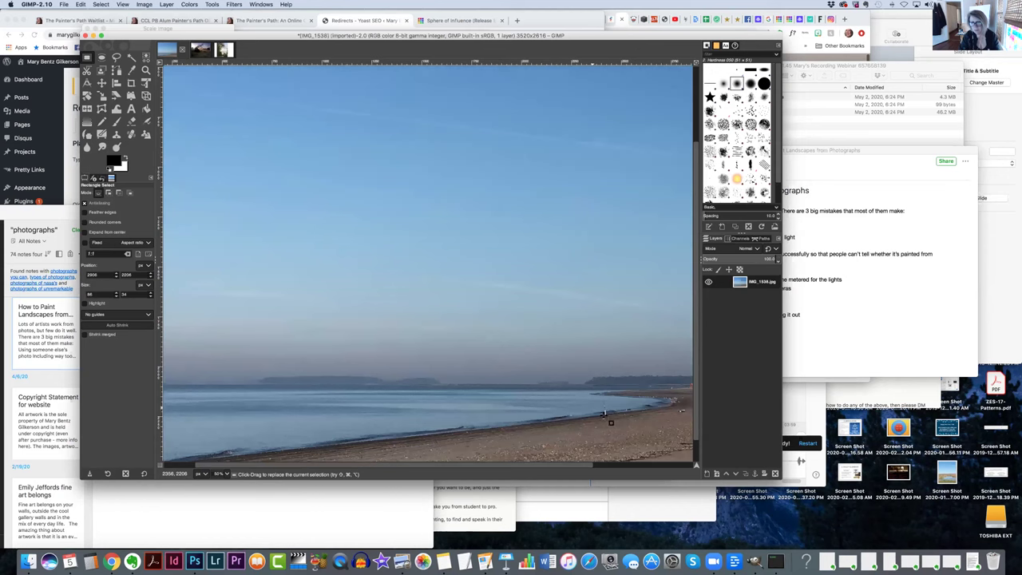
drag(582, 466, 643, 469)
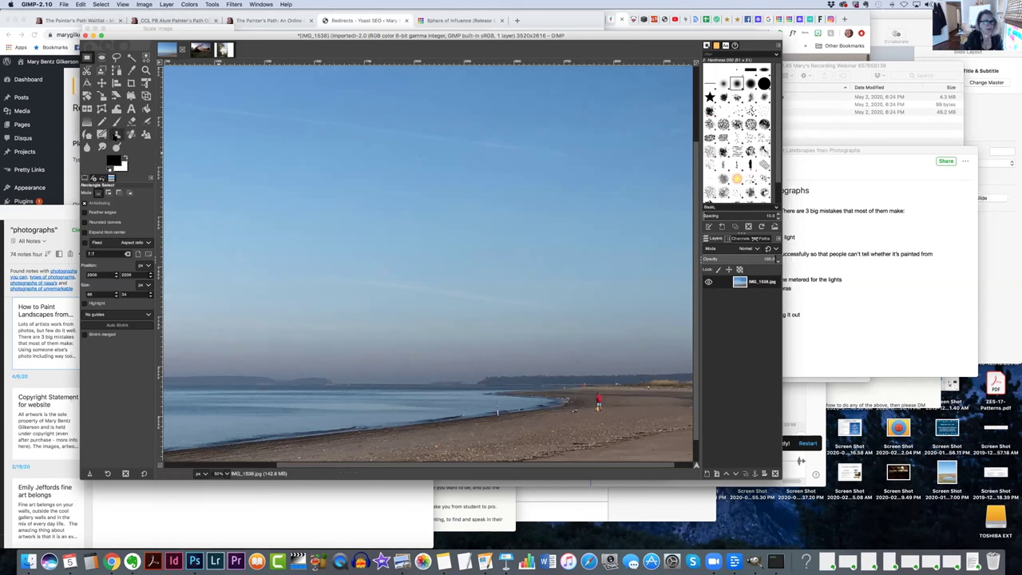
Step: Choose the Clone tool and set a clone source on the sand beside the small figure
click(116, 135)
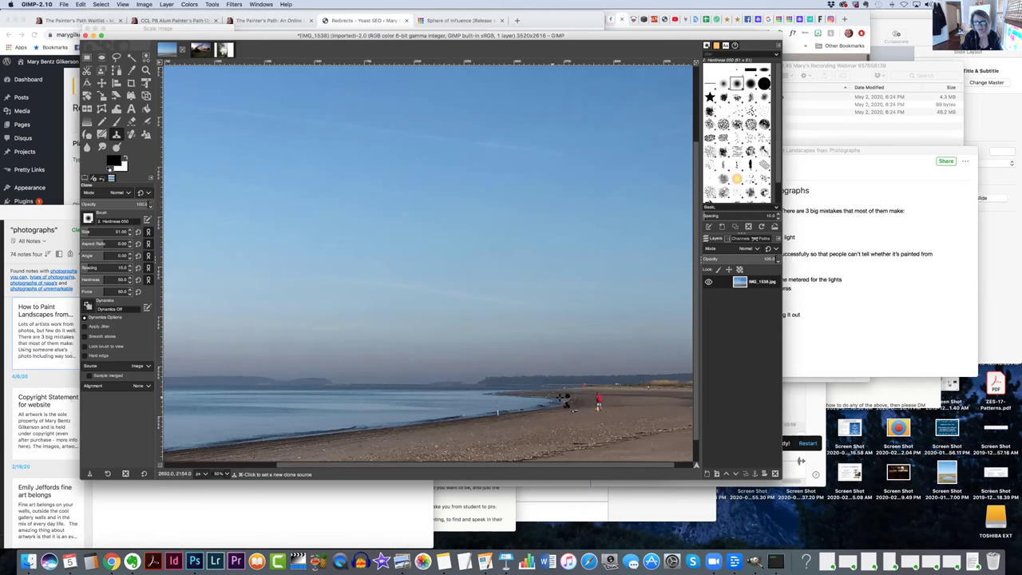
click(602, 410)
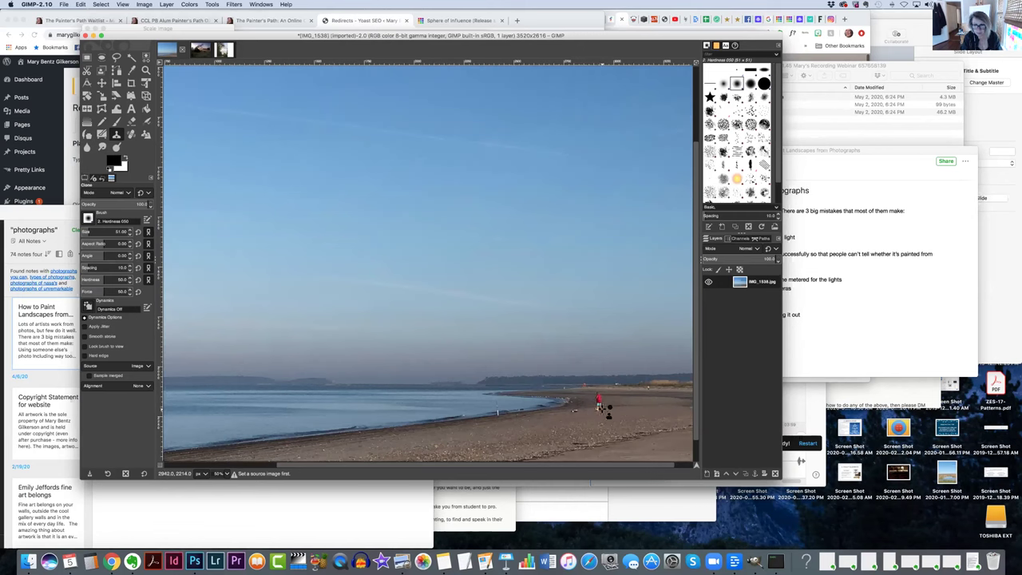
right_click(605, 412)
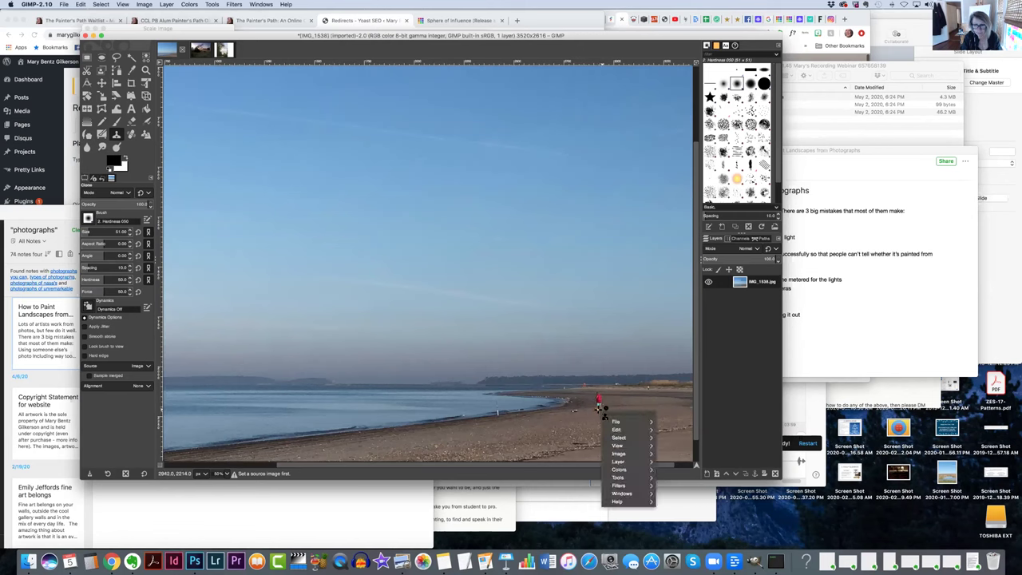
click(605, 411)
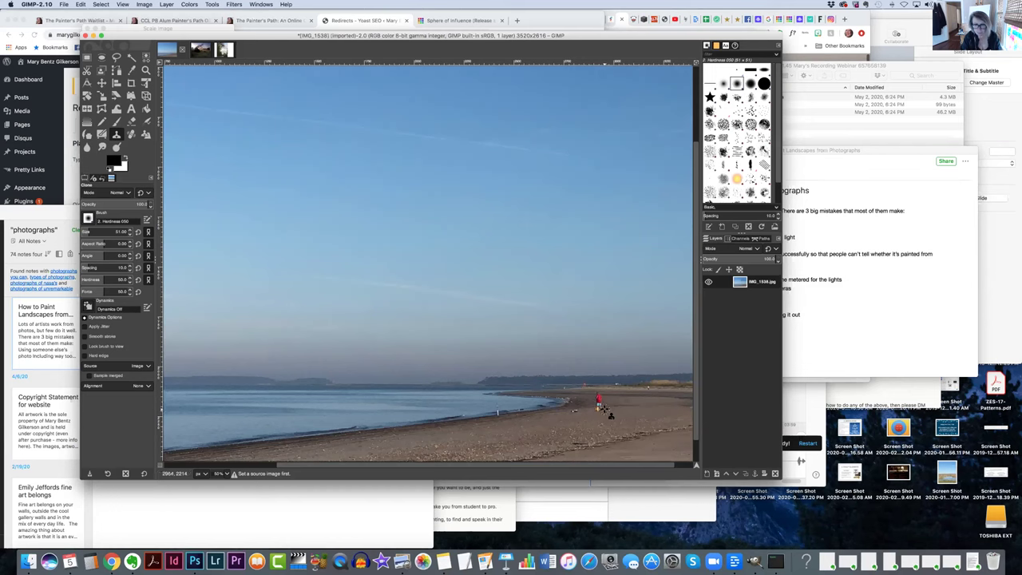
super+click(600, 411)
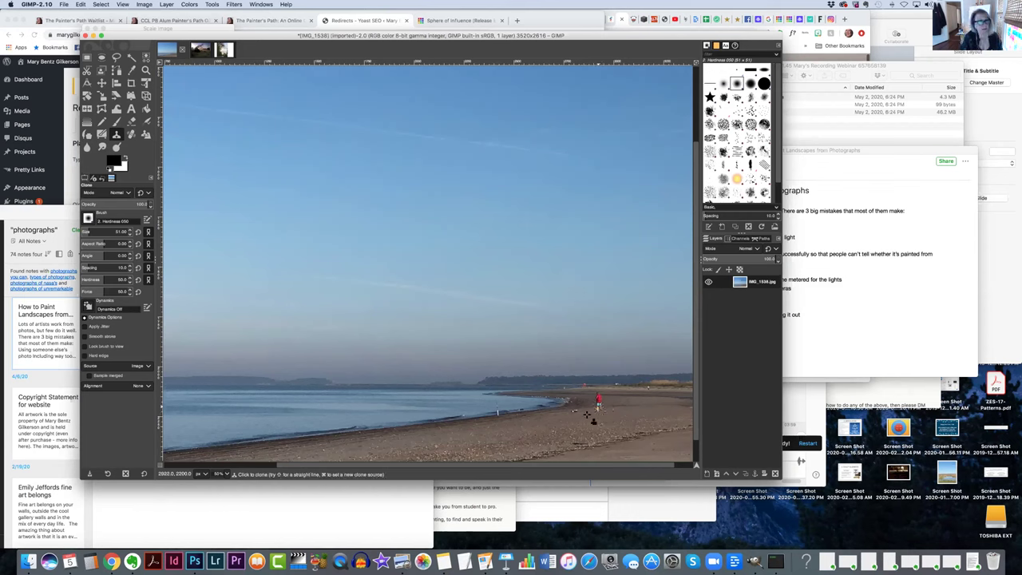
Step: Clone sand over the small figures with several strokes
click(117, 122)
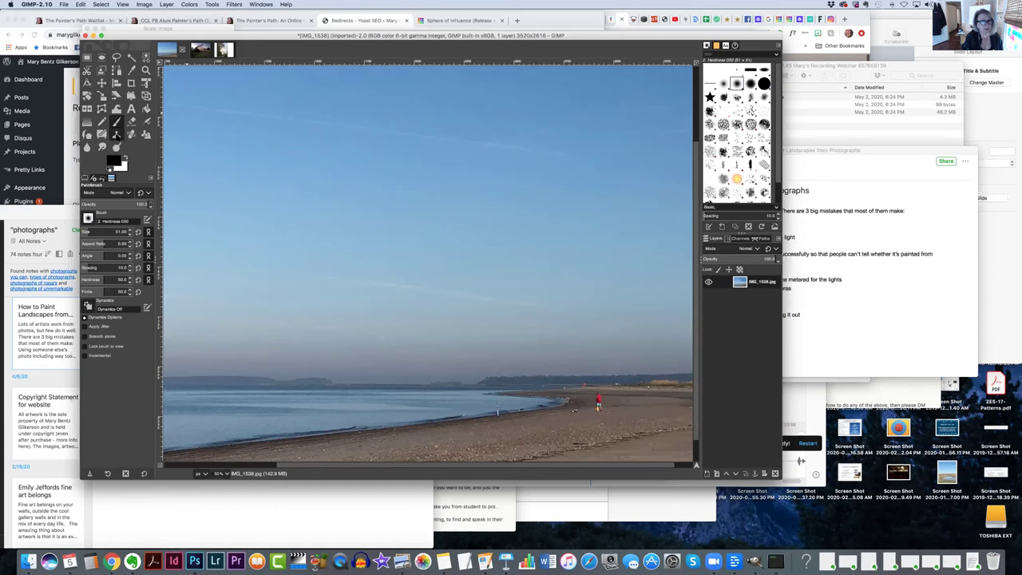
click(117, 134)
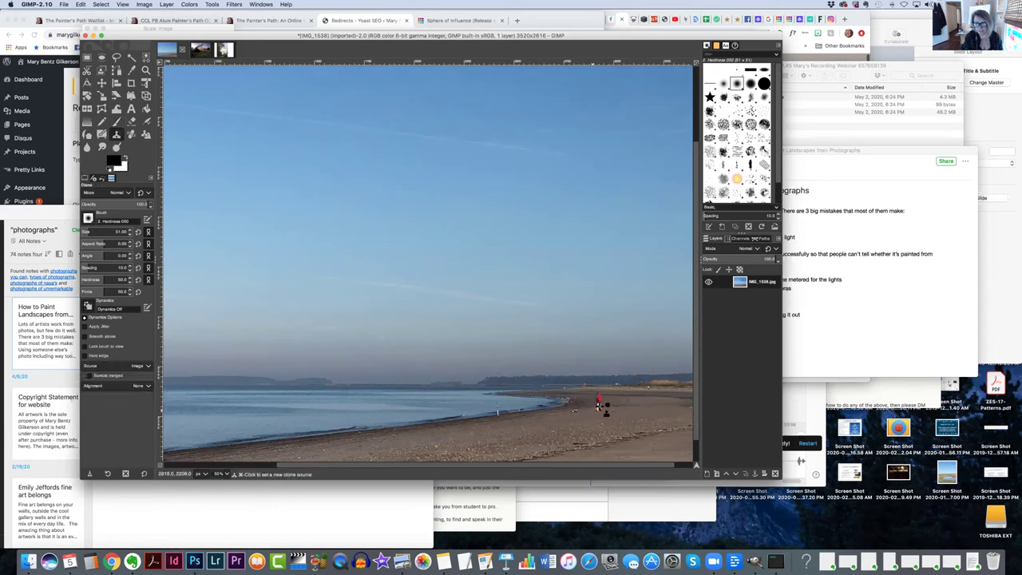
click(620, 407)
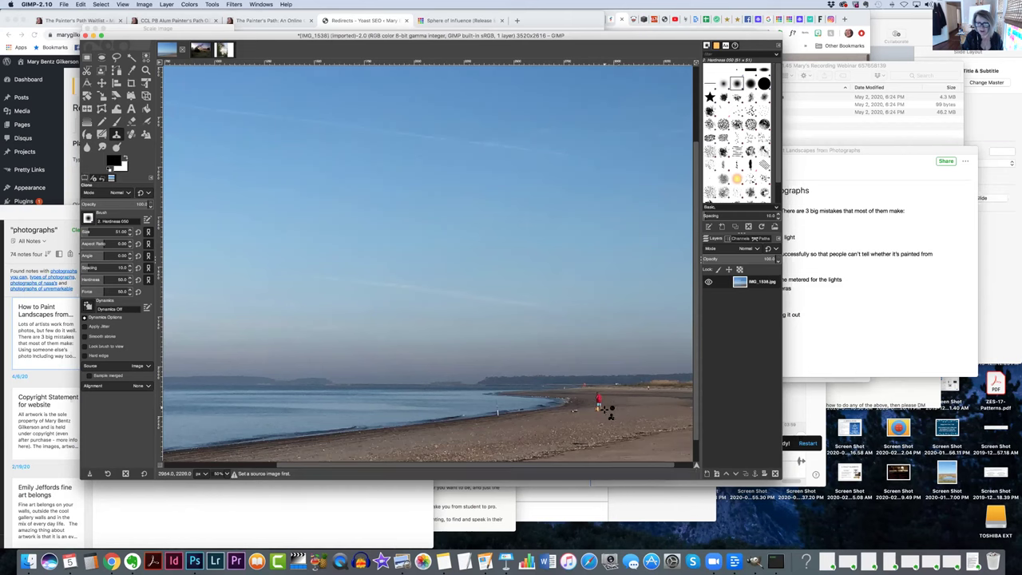
click(607, 409)
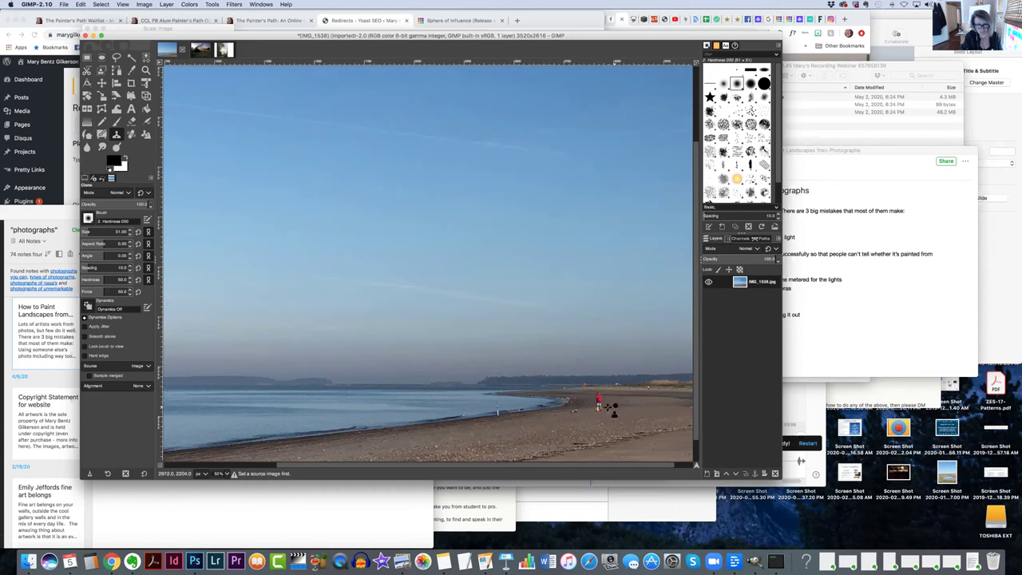
click(620, 407)
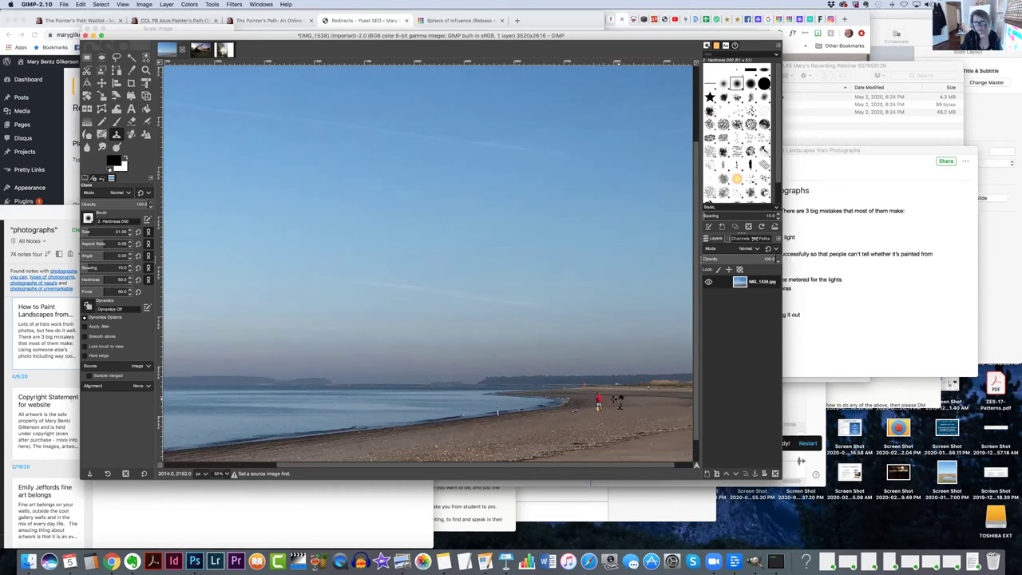
click(606, 410)
click(605, 409)
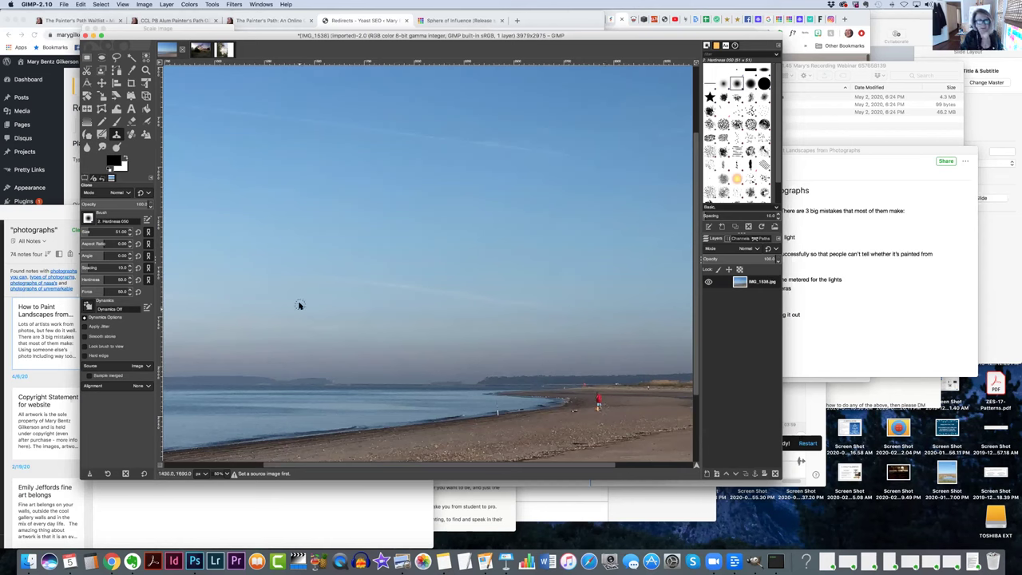
Step: Undo, redo, then undo again the rectangle selection, leaving the beach photo with no selection
click(80, 4)
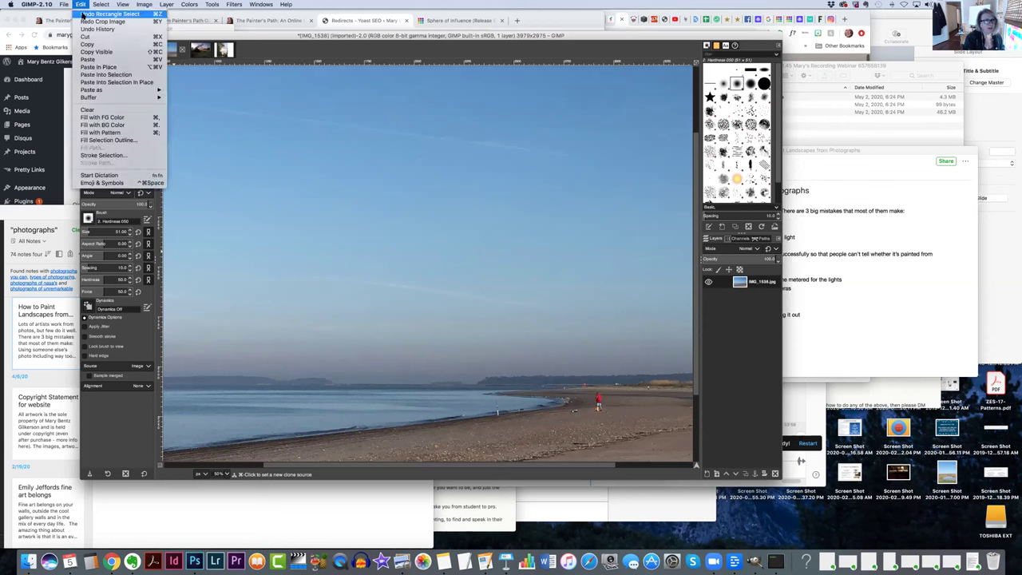
click(82, 14)
click(80, 4)
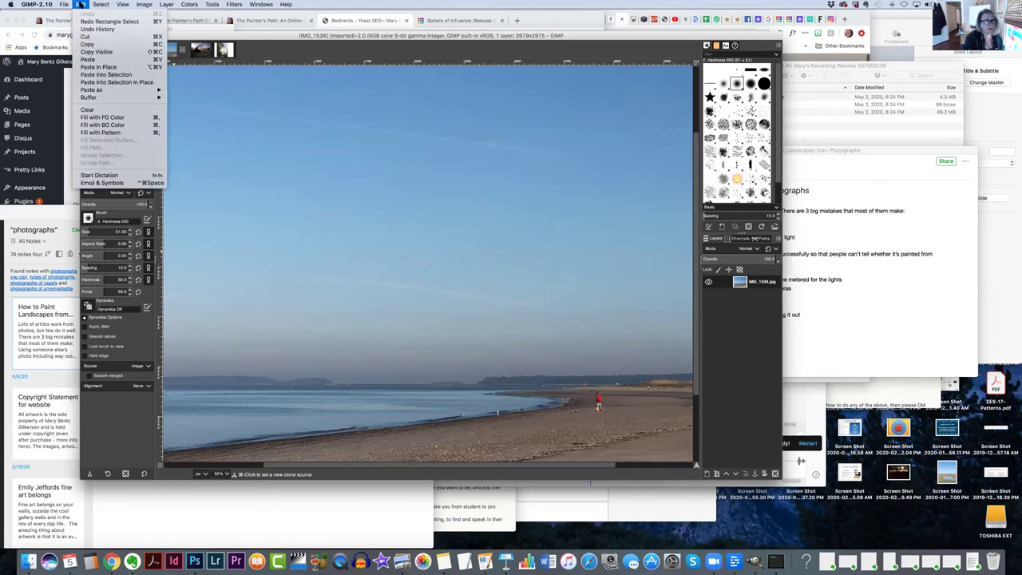
click(82, 22)
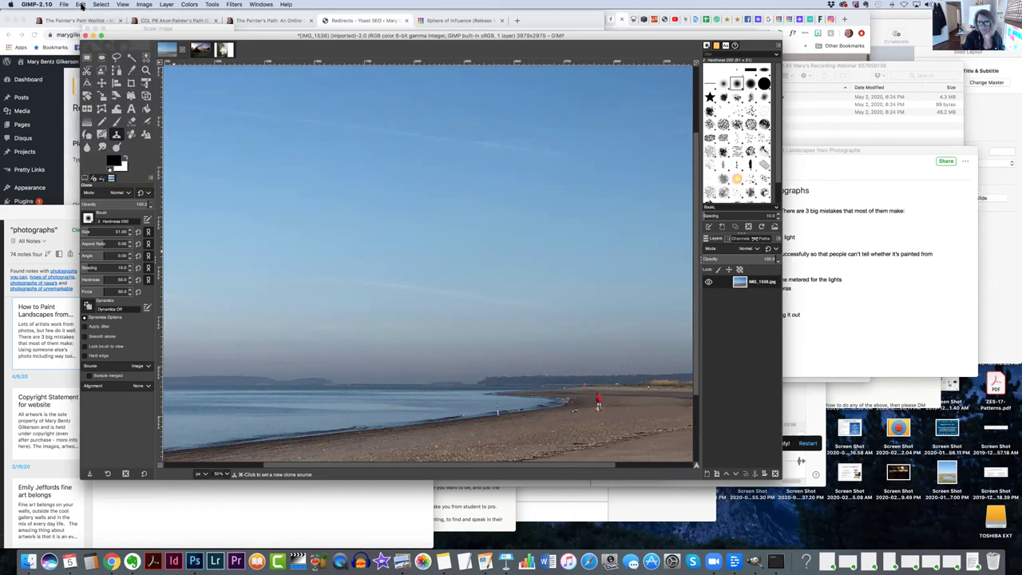
click(80, 4)
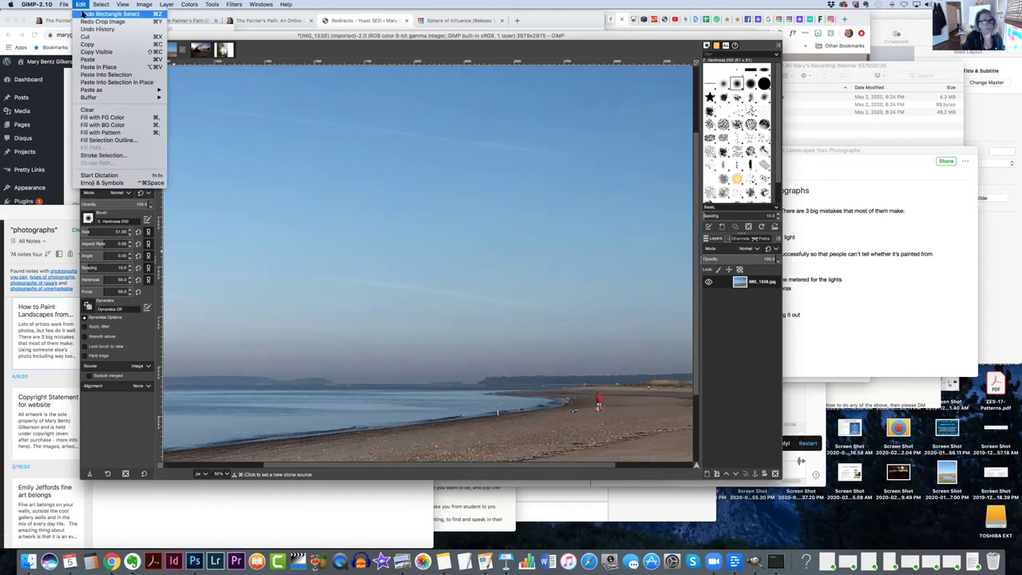
click(83, 13)
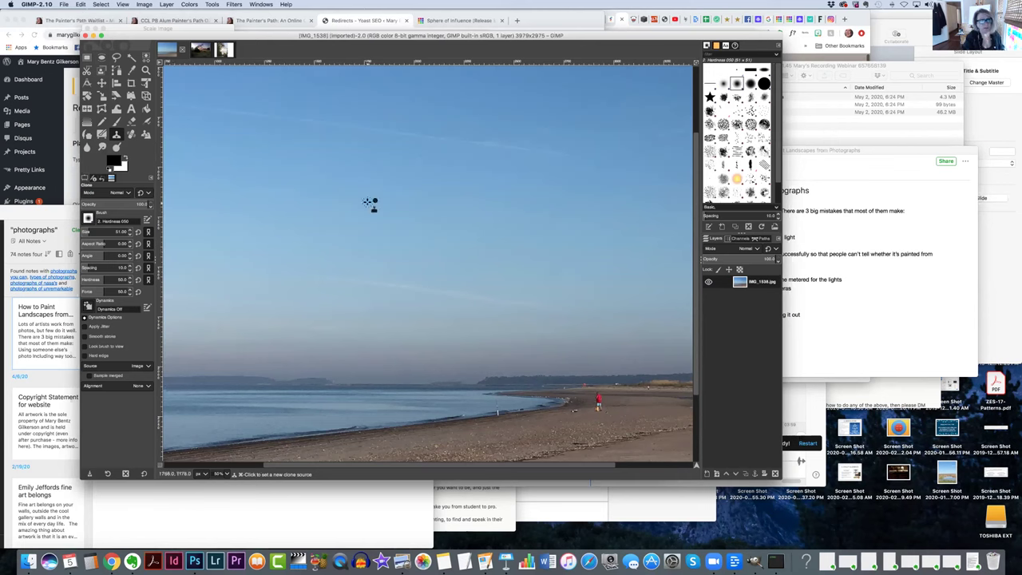
click(618, 407)
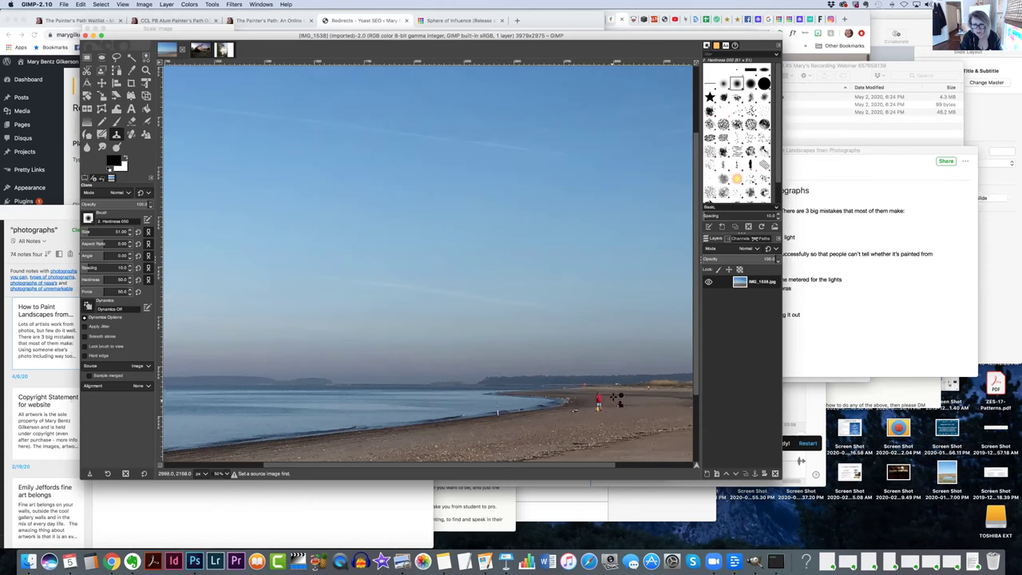
ctrl+click(619, 401)
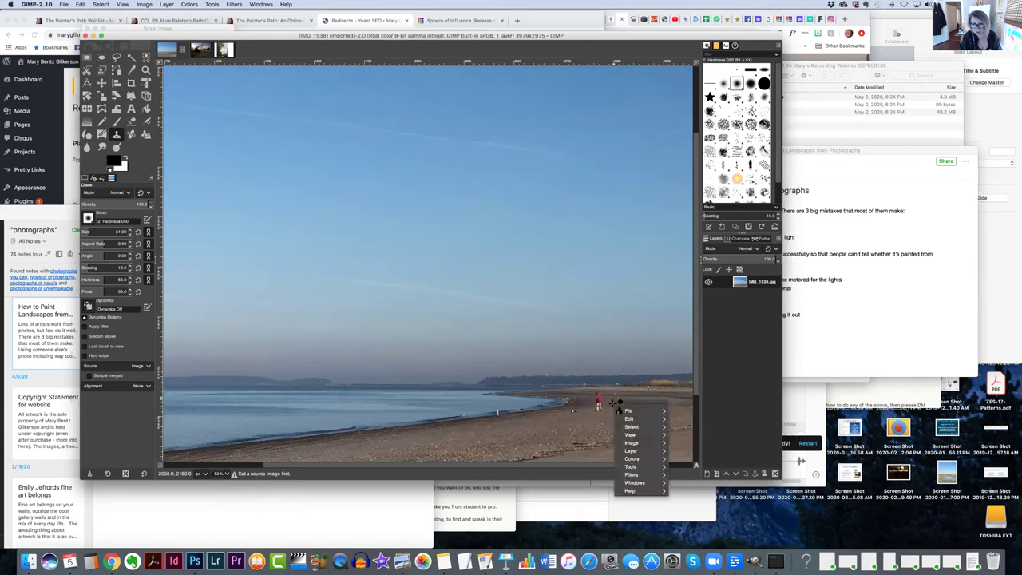
click(616, 405)
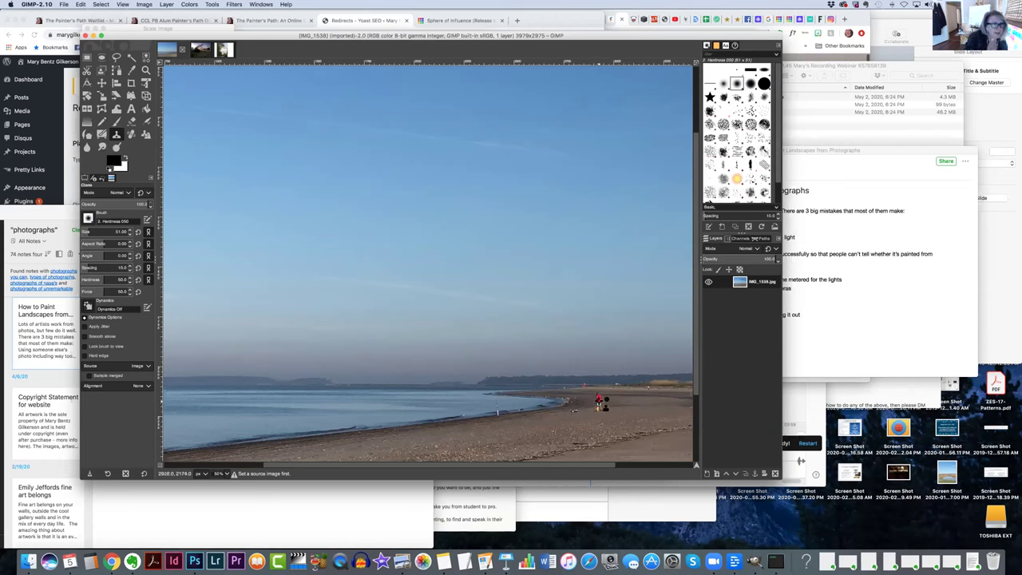
key(ctrl)
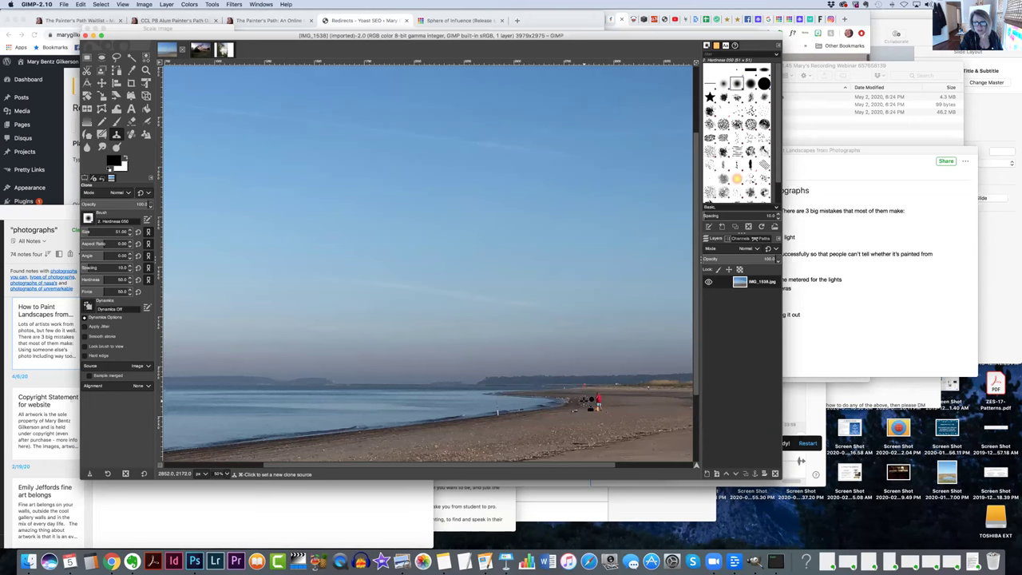
click(594, 401)
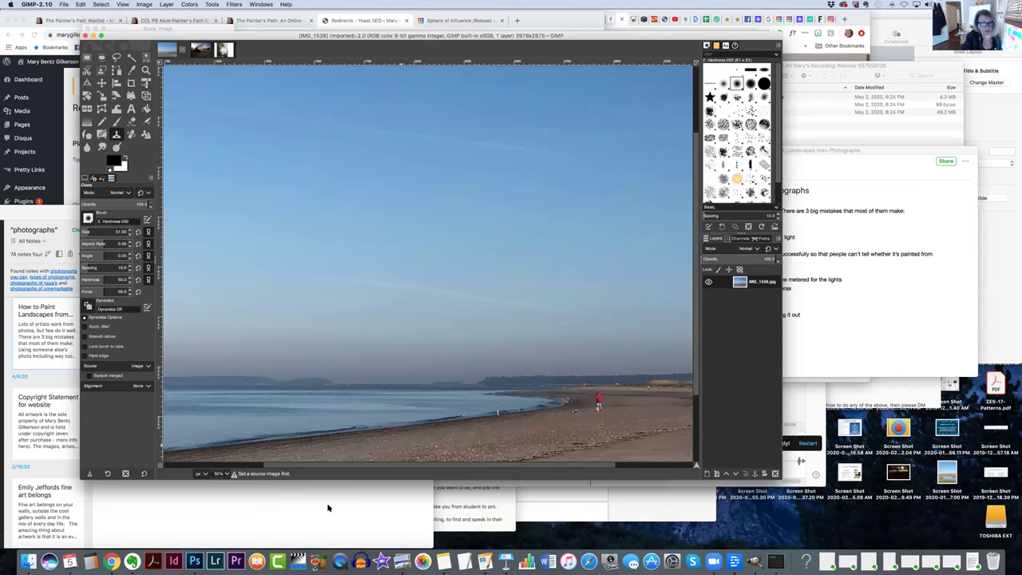
Step: Open IMG_1538.jpg from Documents > how to use photos in Photoshop
click(194, 562)
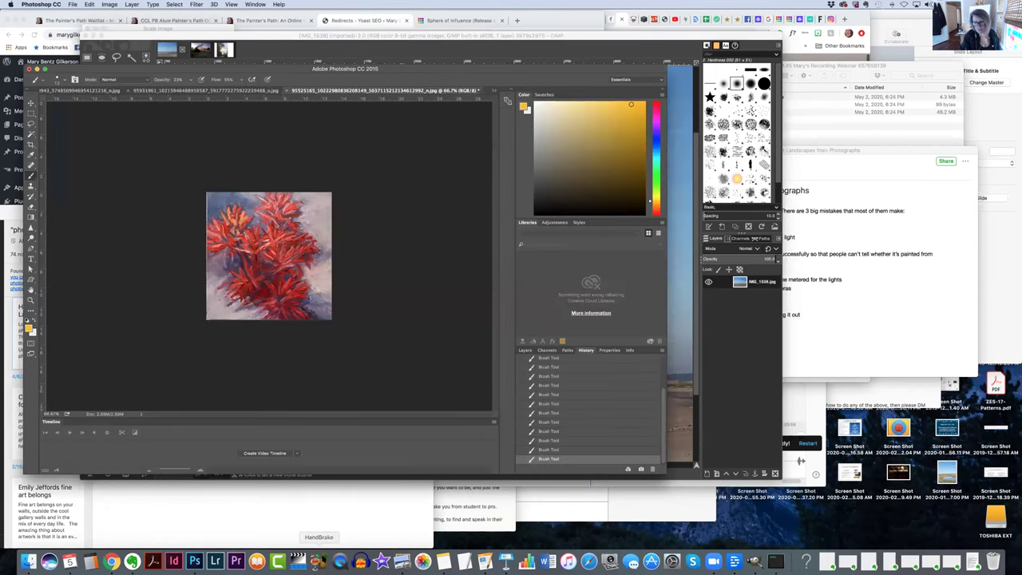
key(super+o)
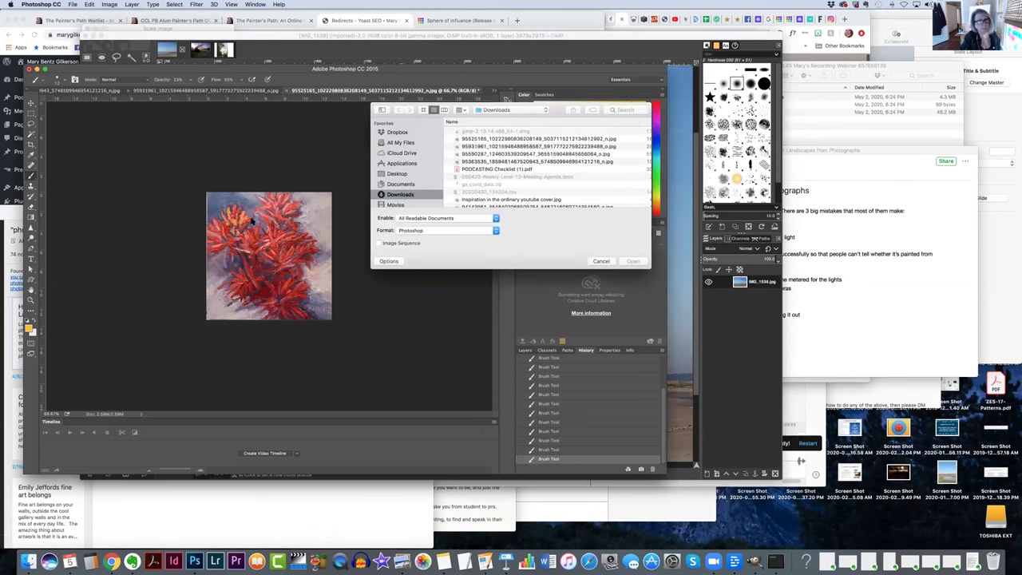
click(510, 111)
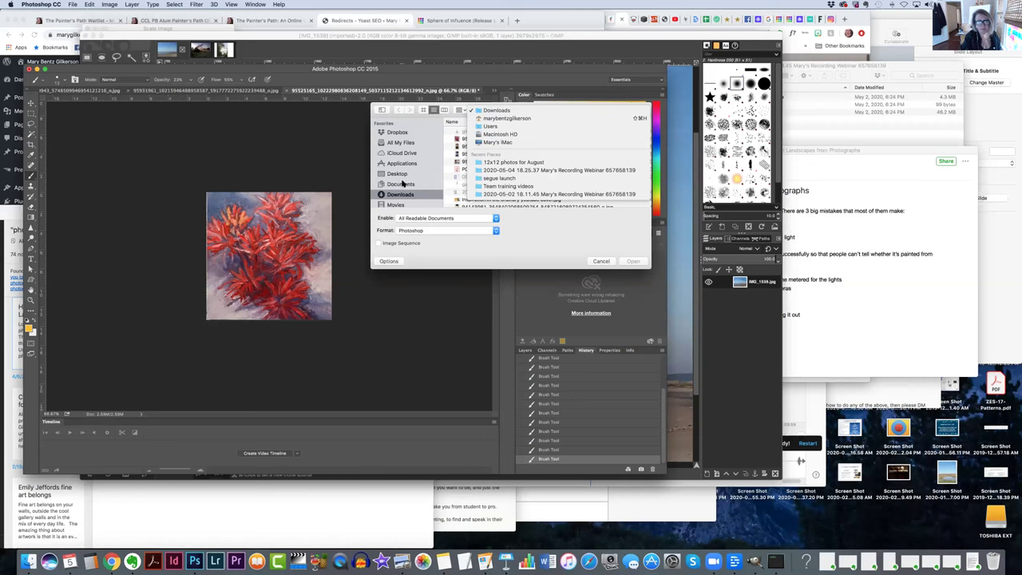
click(403, 184)
click(403, 184)
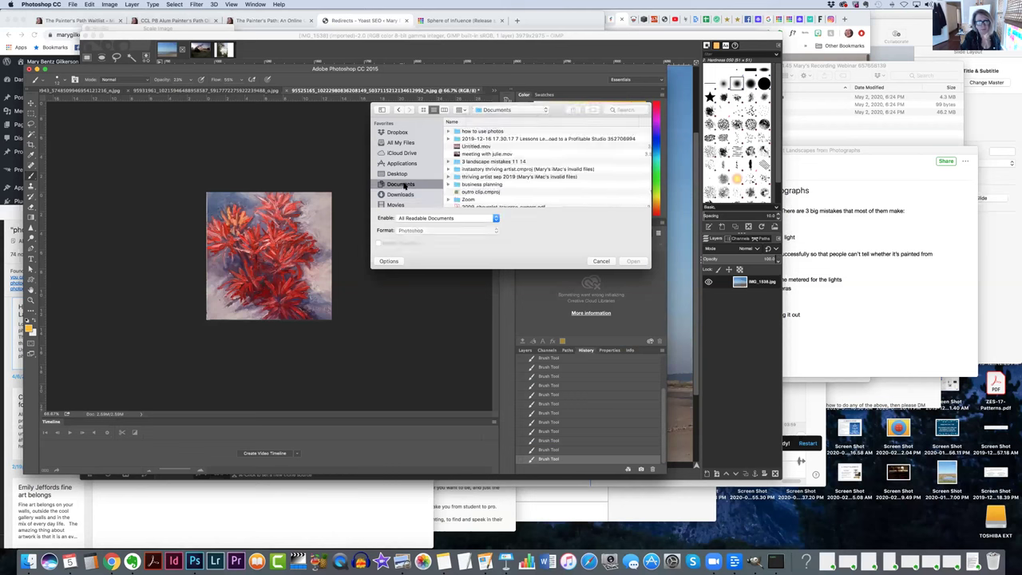
click(479, 131)
double_click(480, 133)
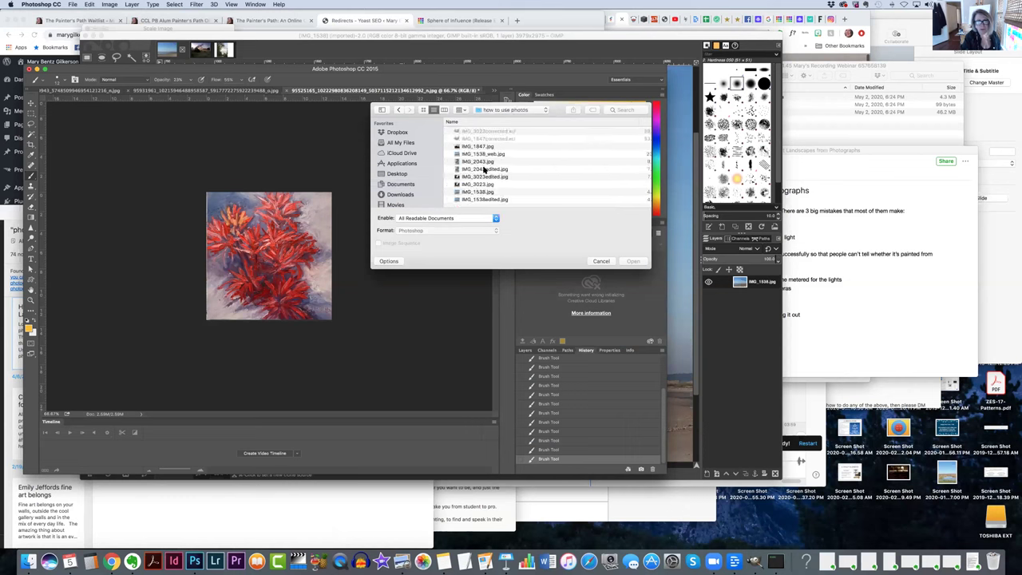
click(481, 154)
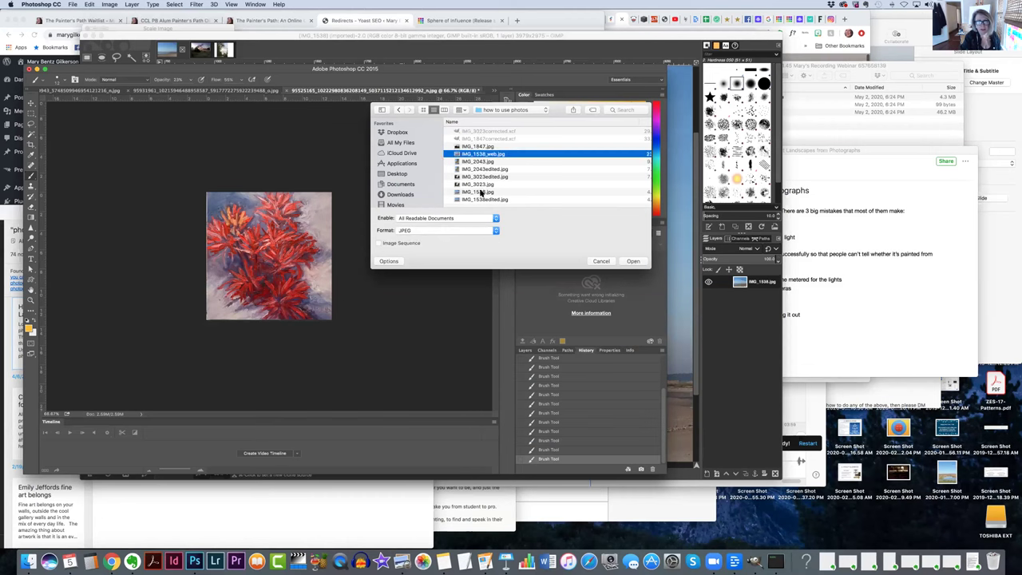
click(482, 193)
double_click(481, 192)
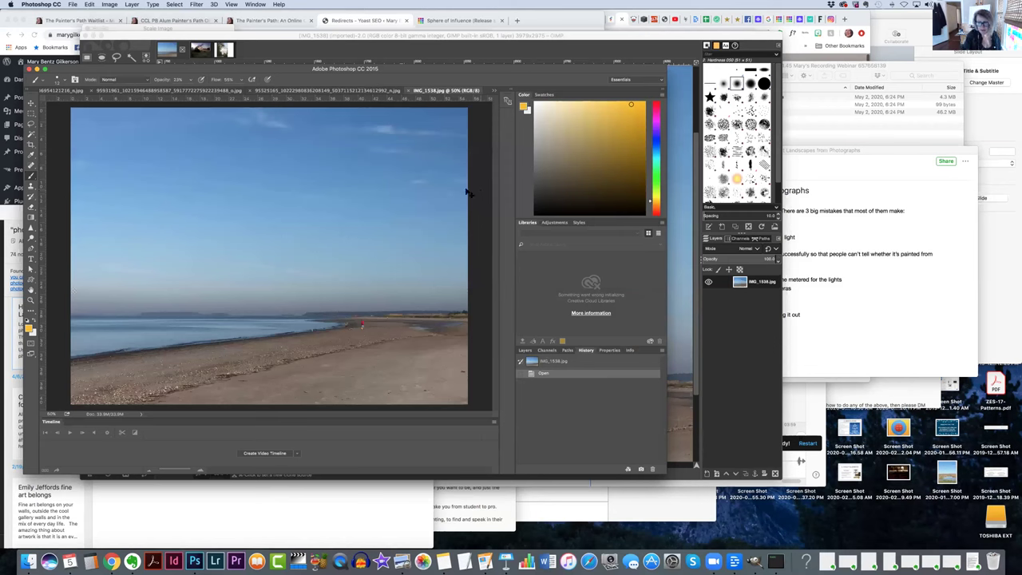
Step: Zoom to 66.7% and clone sand over the dark dog with the Clone Stamp
key(super+equal)
key(super+equal)
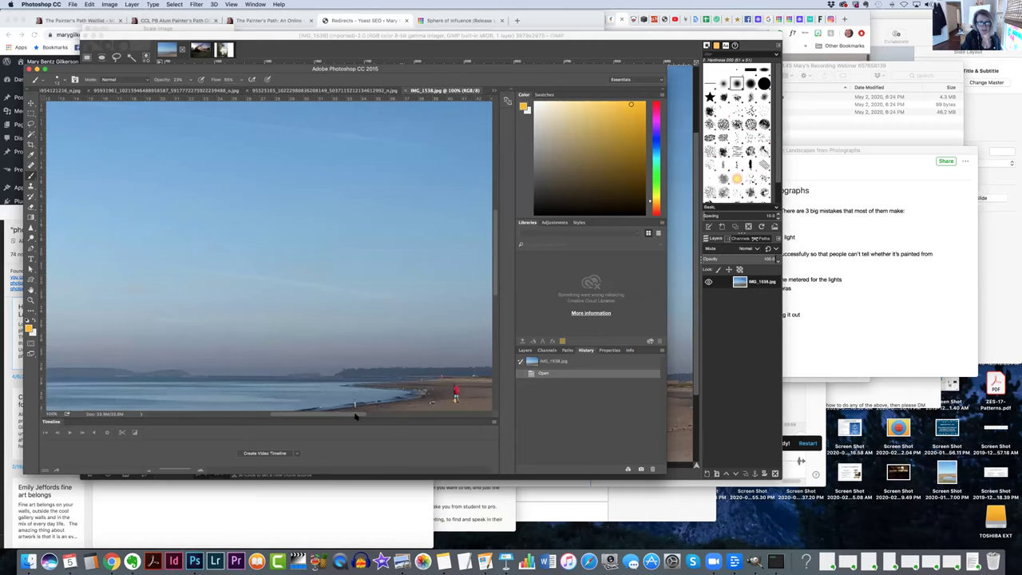
drag(355, 416, 379, 417)
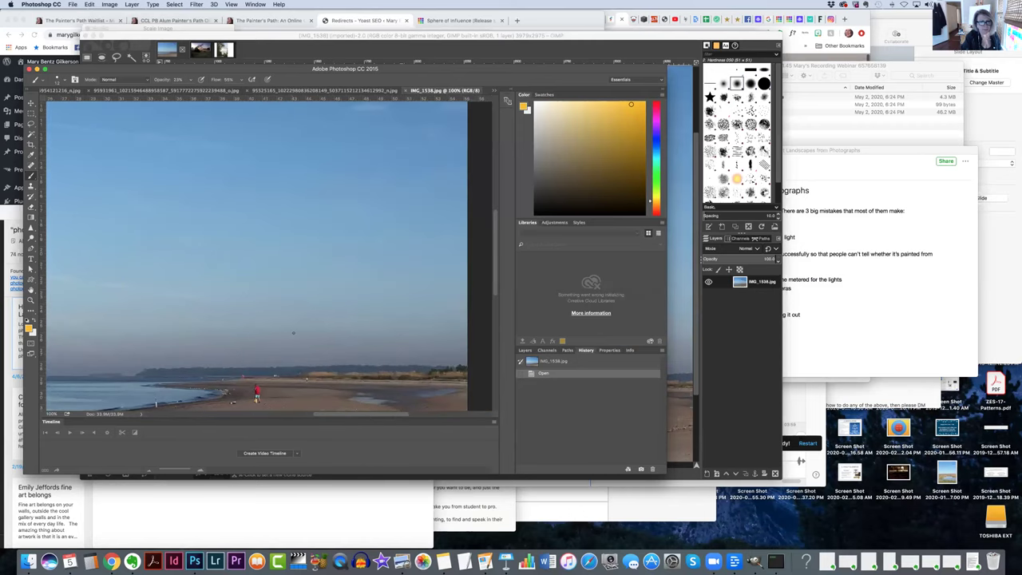
scroll(293, 333, down, 5)
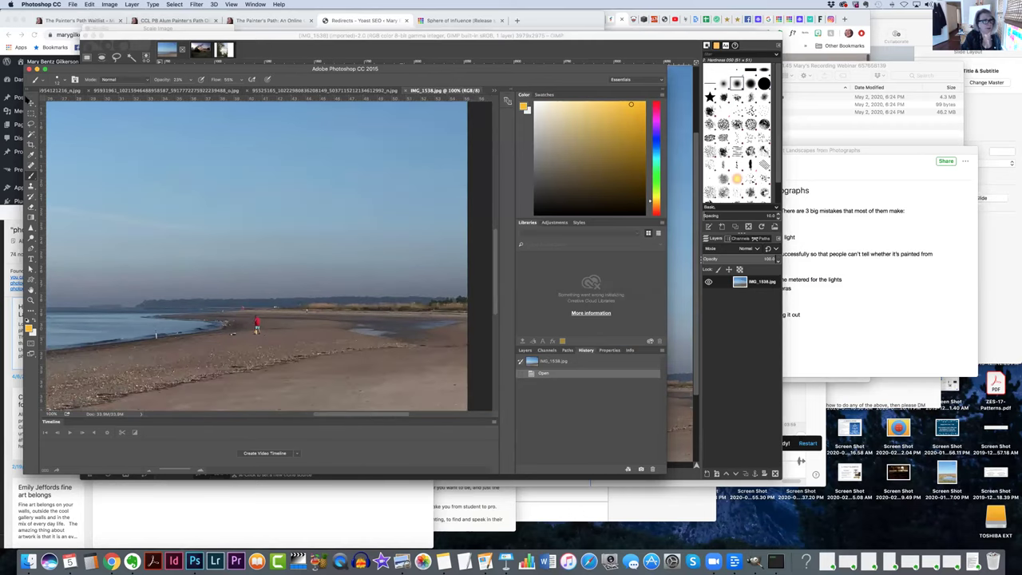
click(31, 187)
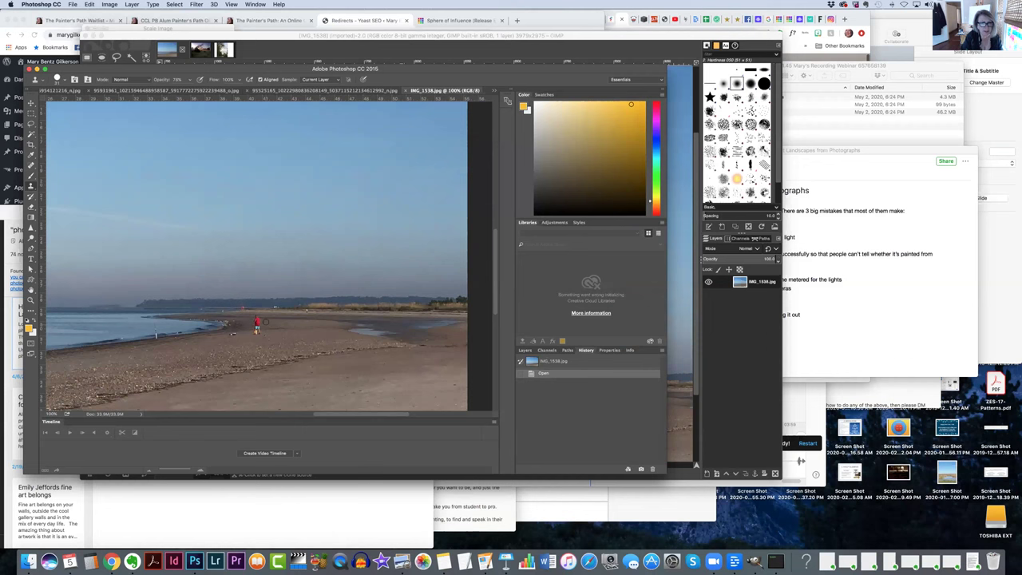
click(273, 332)
click(257, 332)
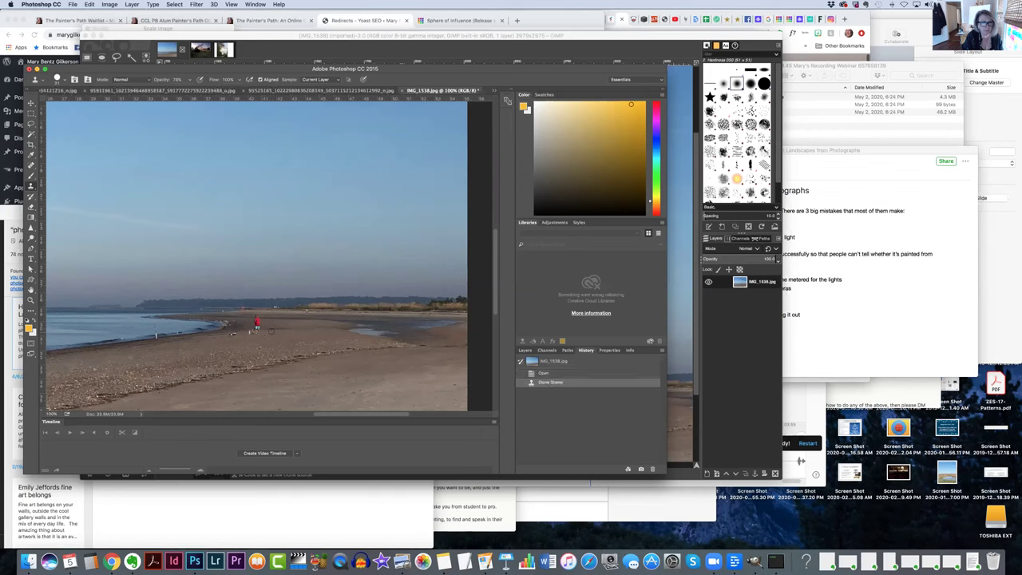
Step: Make the clone brush slightly smaller and stamp sand over the red-clad figure
click(64, 81)
drag(74, 107, 72, 105)
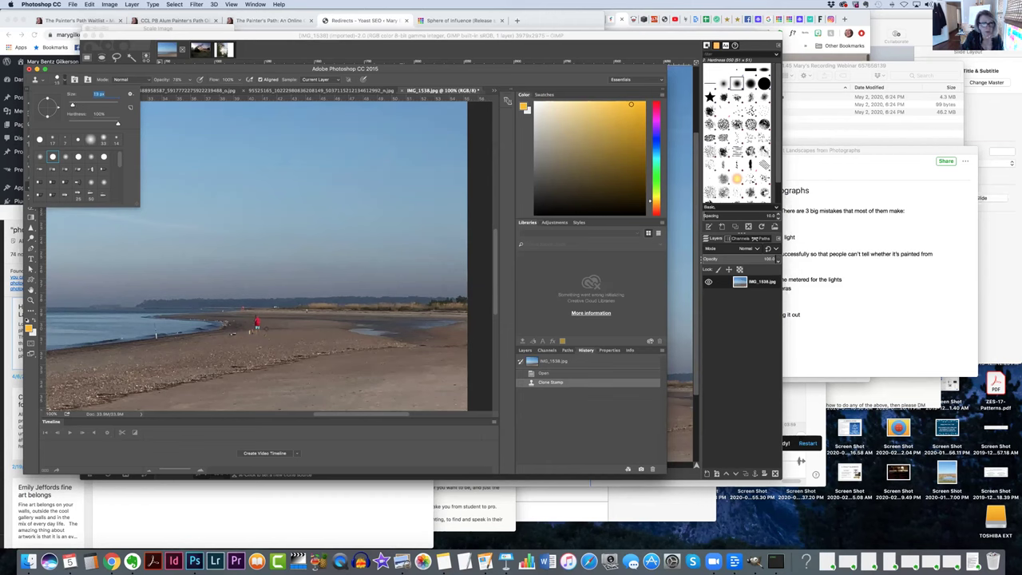
click(280, 330)
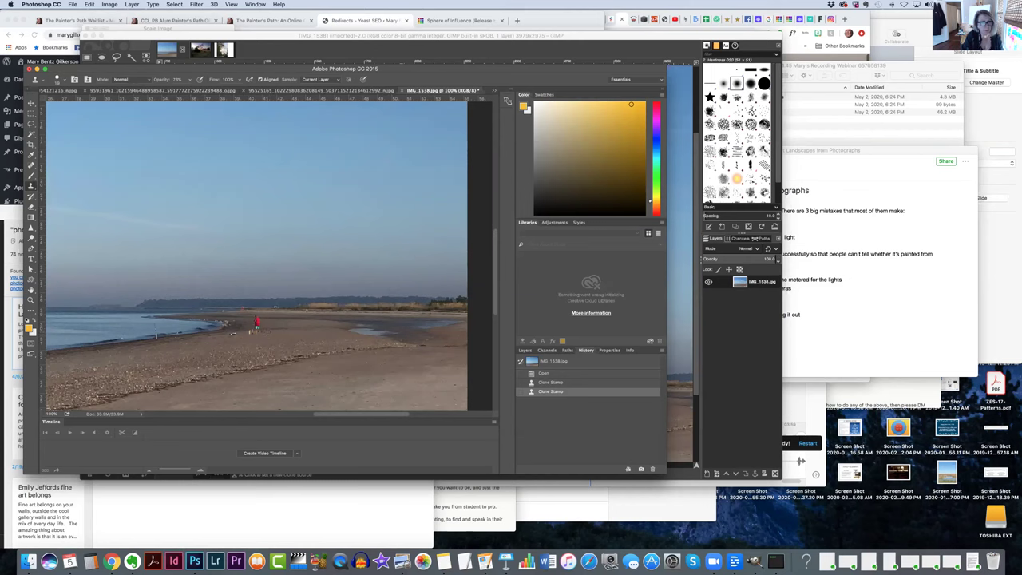
click(279, 331)
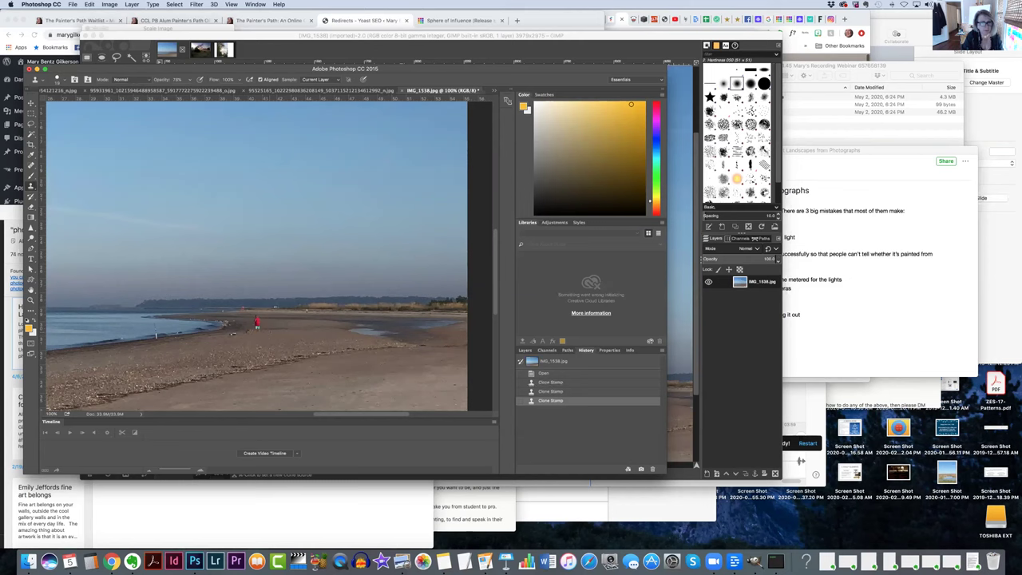
click(254, 330)
click(254, 330)
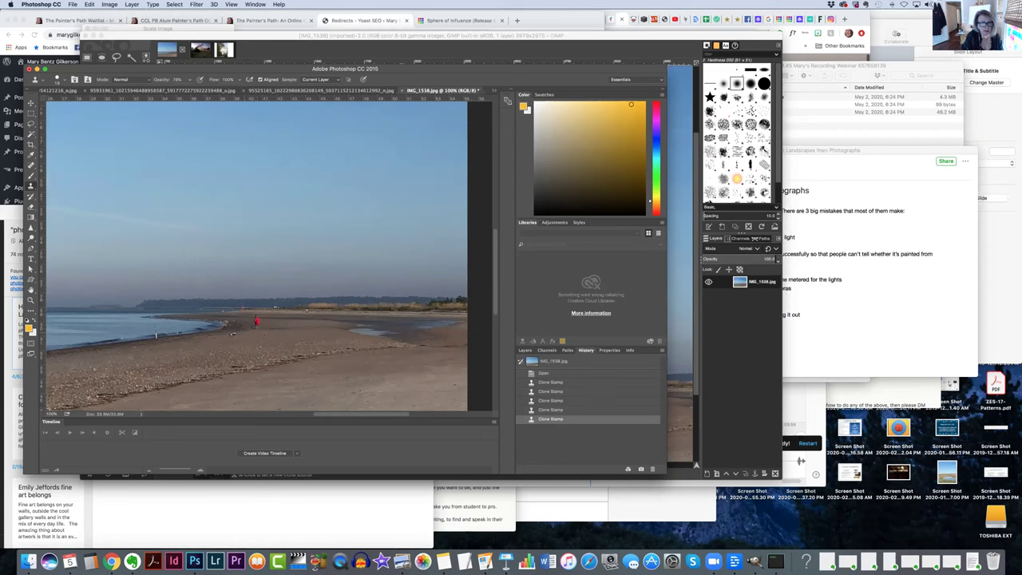
click(257, 327)
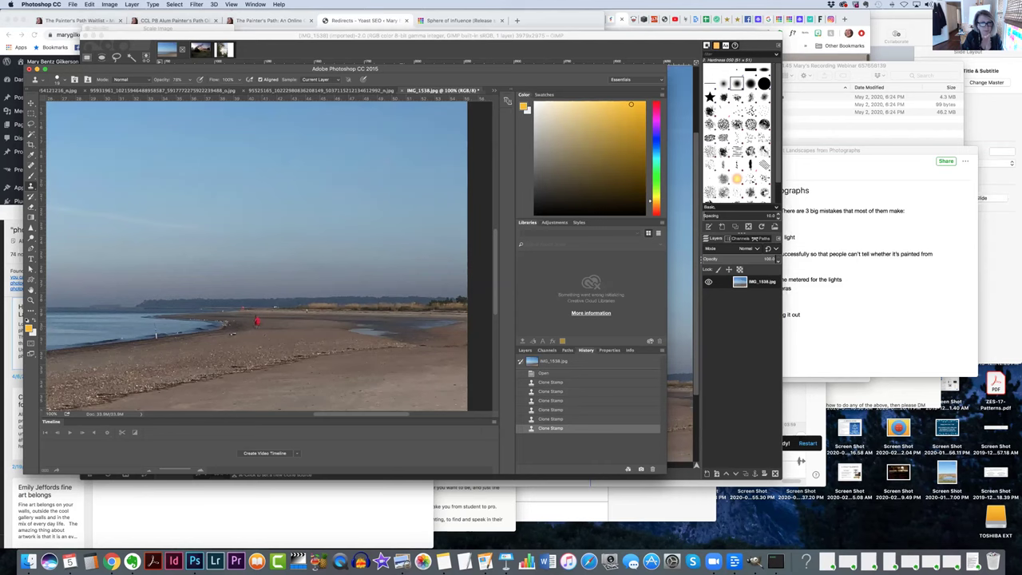
click(256, 321)
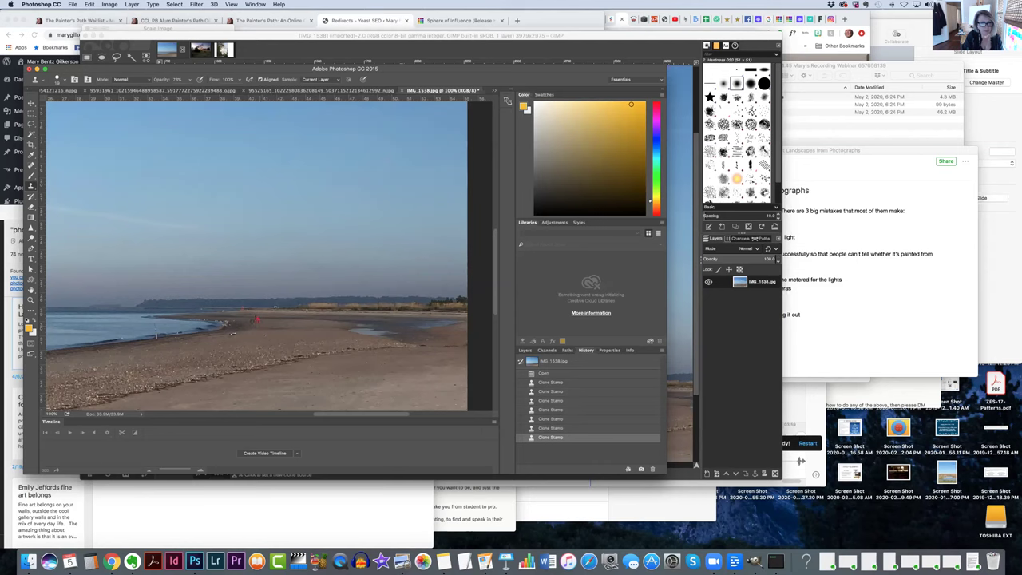
Step: Blend the cloned sand where the figure stood, then zoom out to view the whole photo
click(255, 319)
click(256, 317)
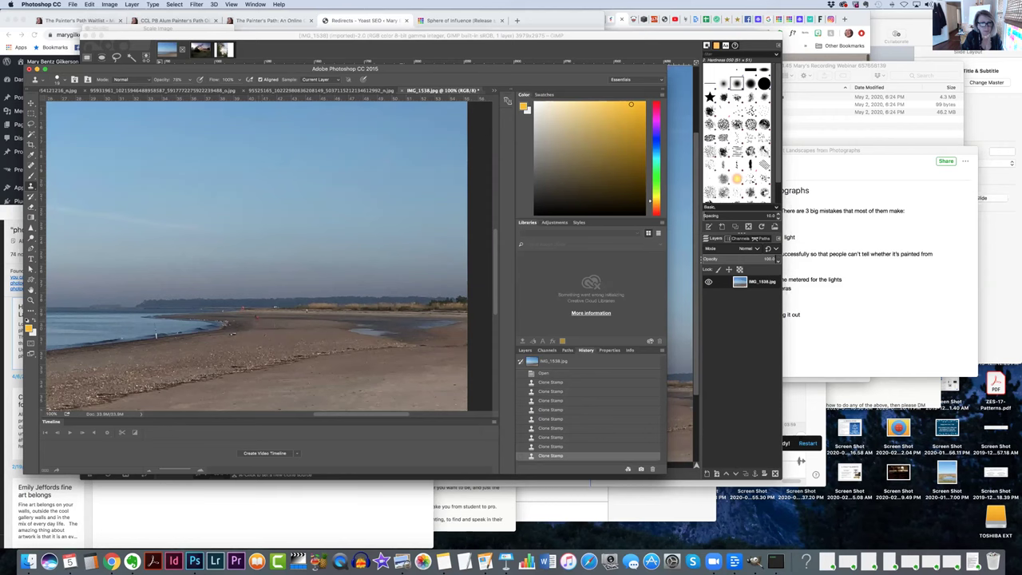
click(255, 318)
click(255, 318)
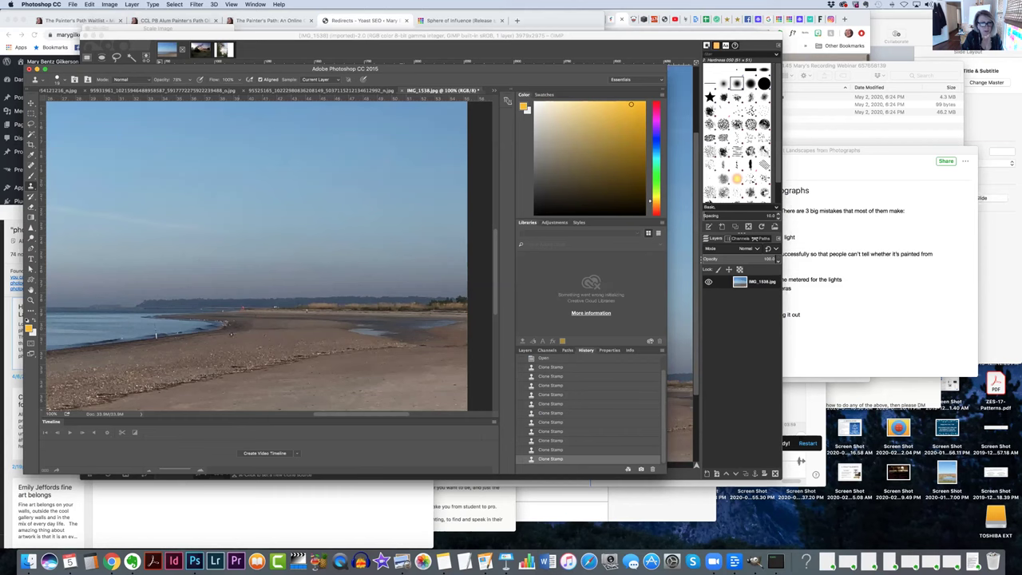
click(255, 318)
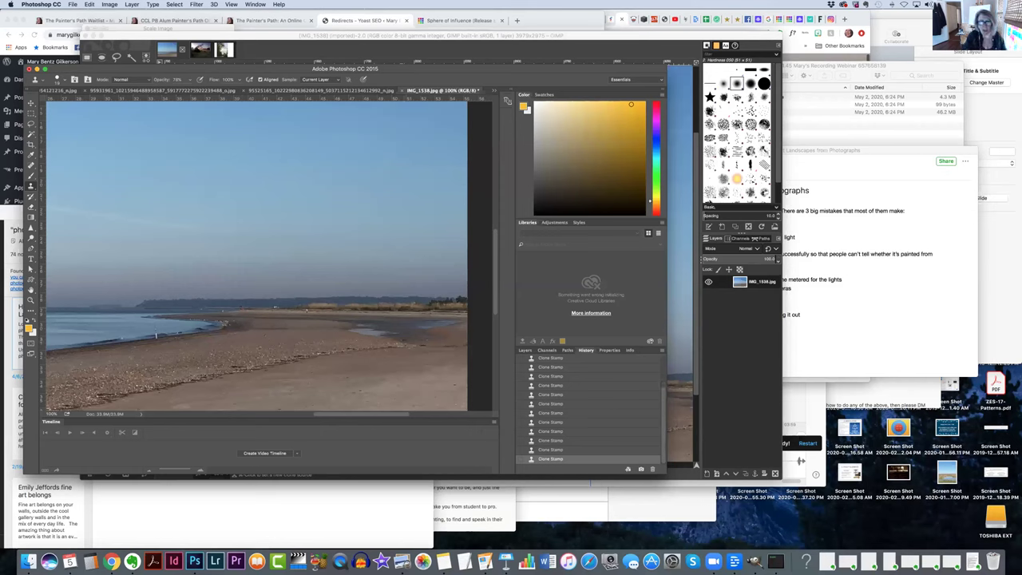
key(super+minus)
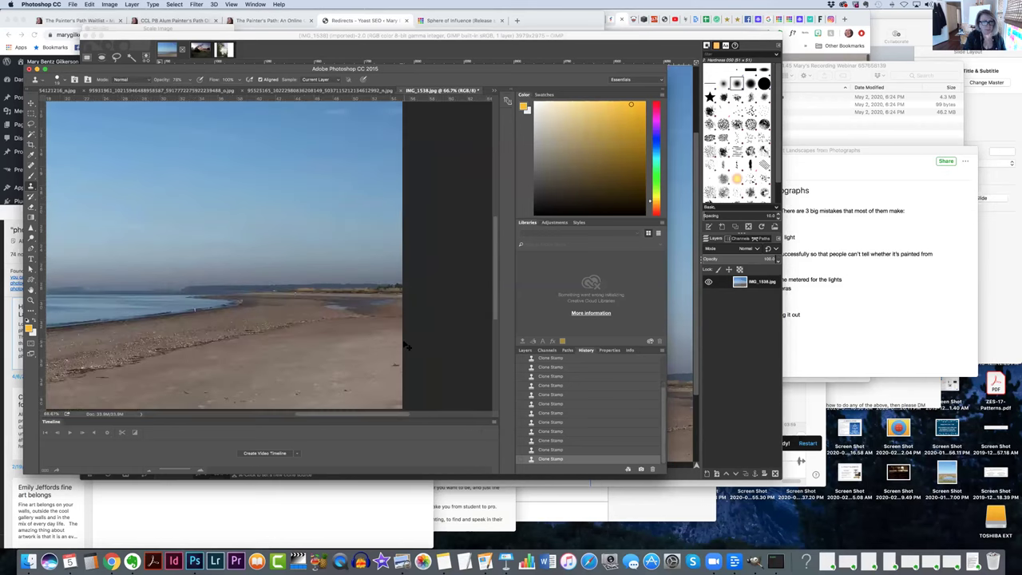
key(super+minus)
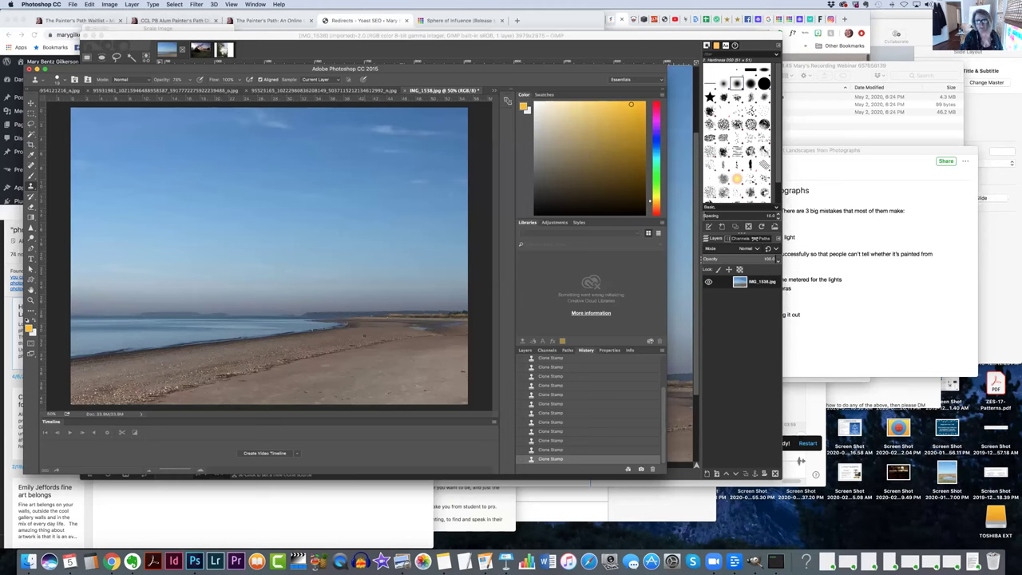
Step: Bring the GIMP window with the beach photo to the front
click(708, 374)
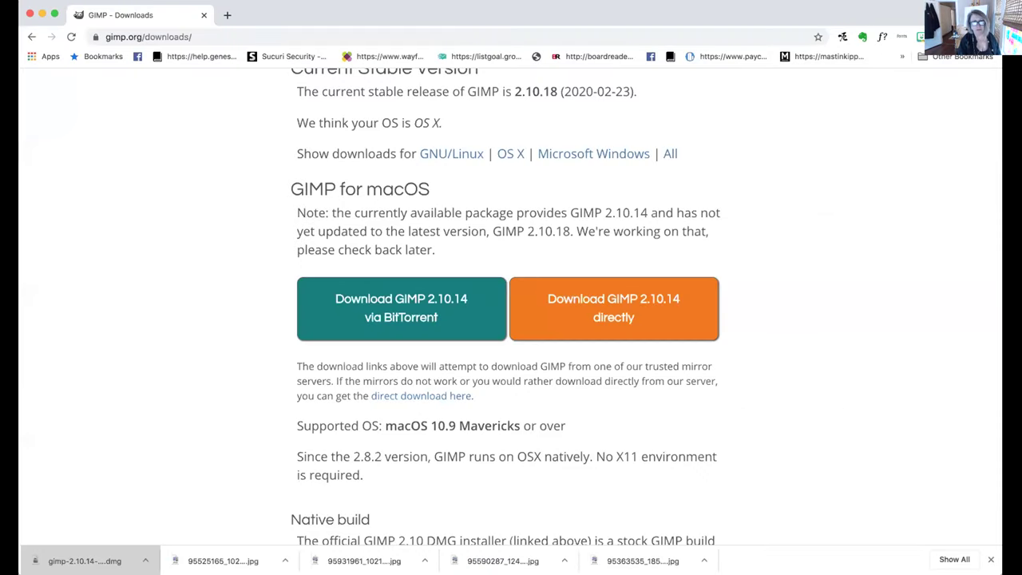
Step: Search Google for 'snapseed' and open the Snapseed App Store listing
click(357, 33)
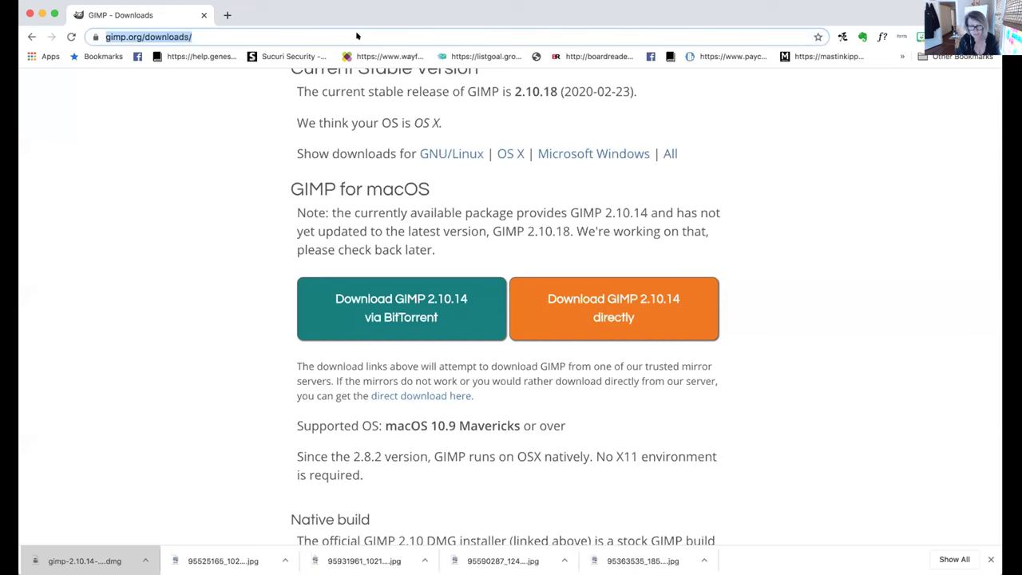
text(snapseed)
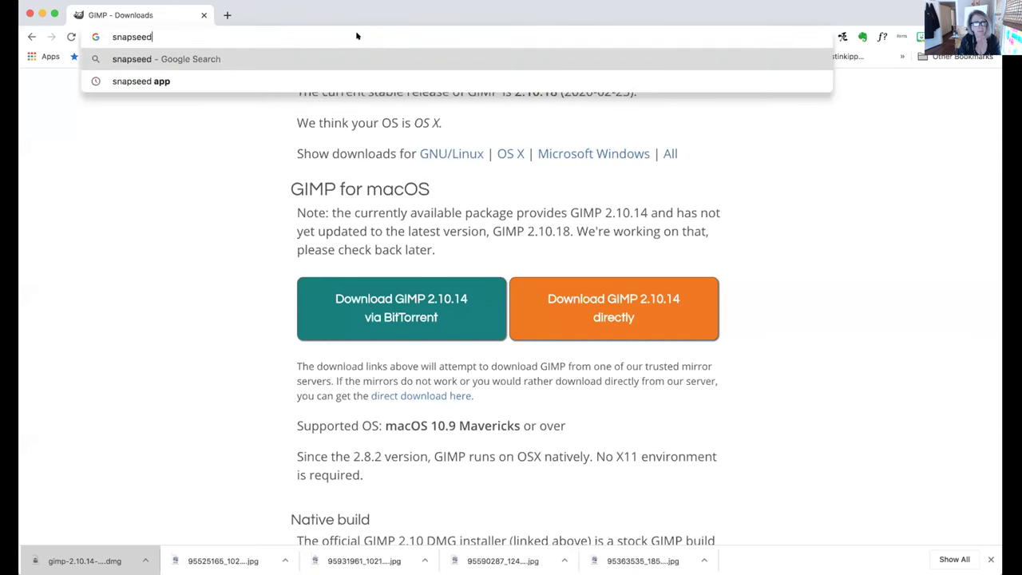
key(Return)
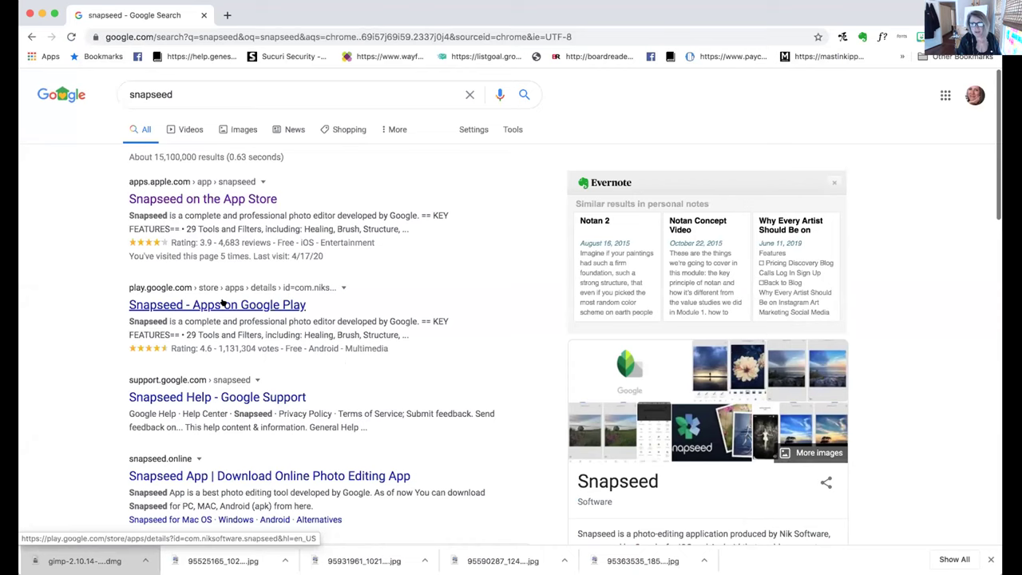
click(212, 198)
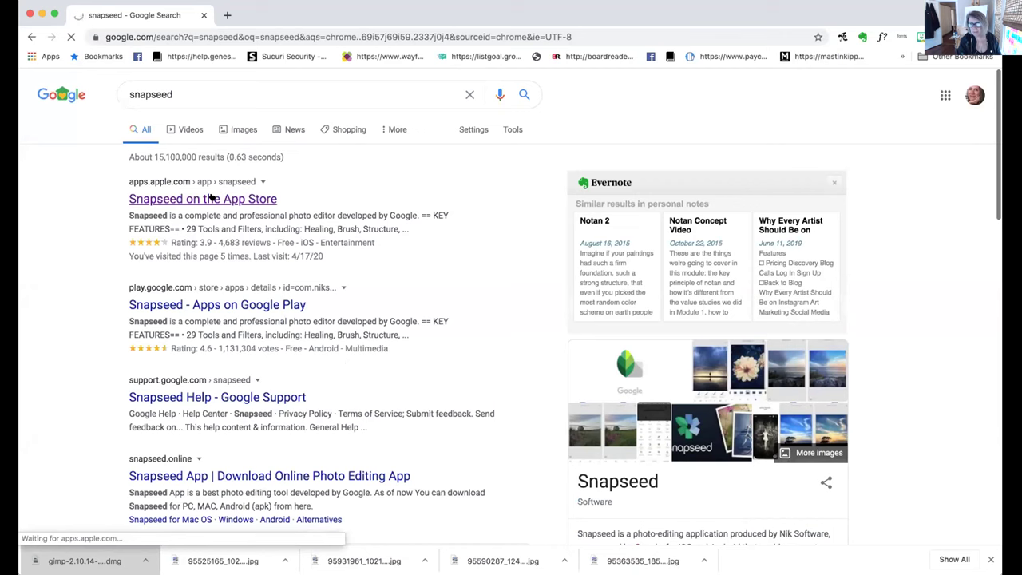